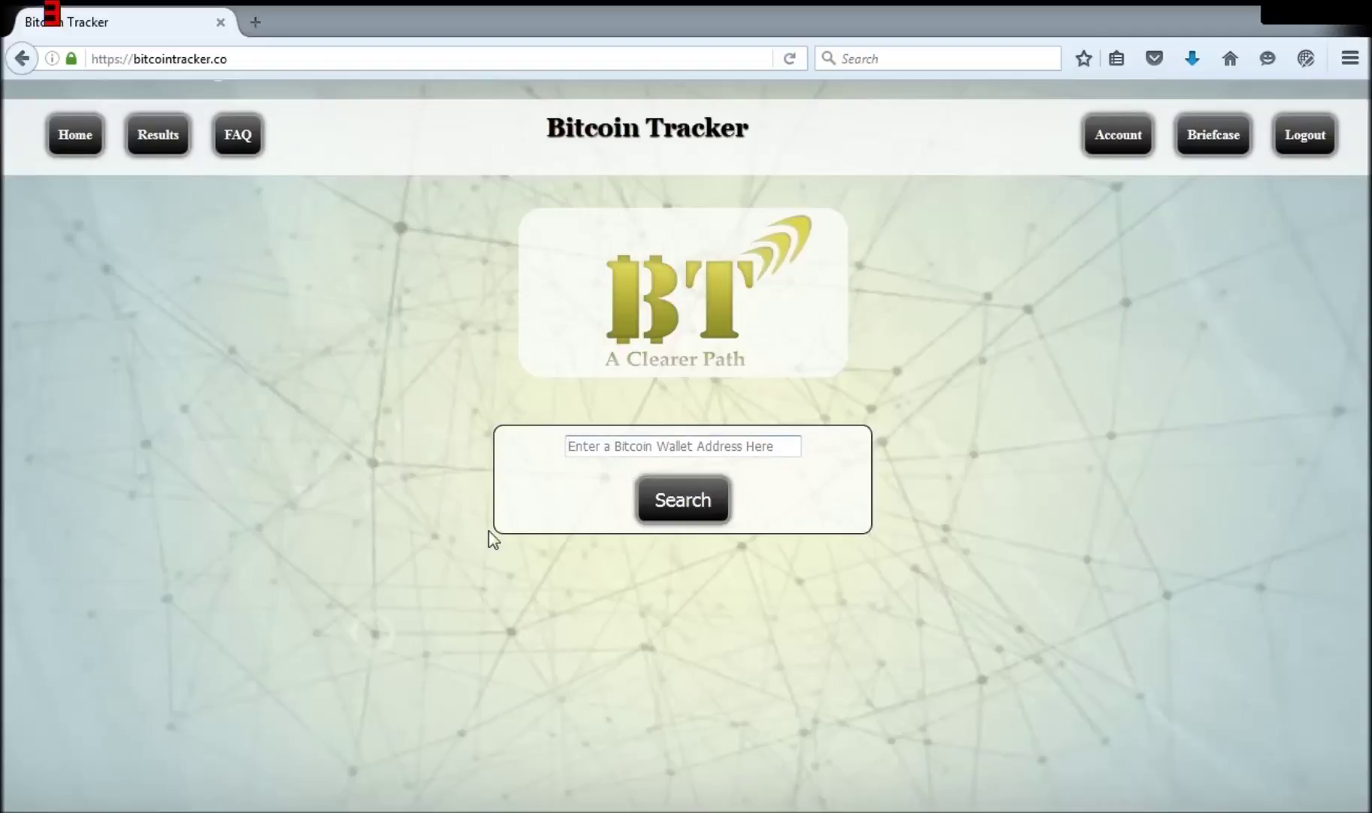
Step: Search the tracker for the wallet address by entering it in full in the search field
{"action": "type", "text": "1"}
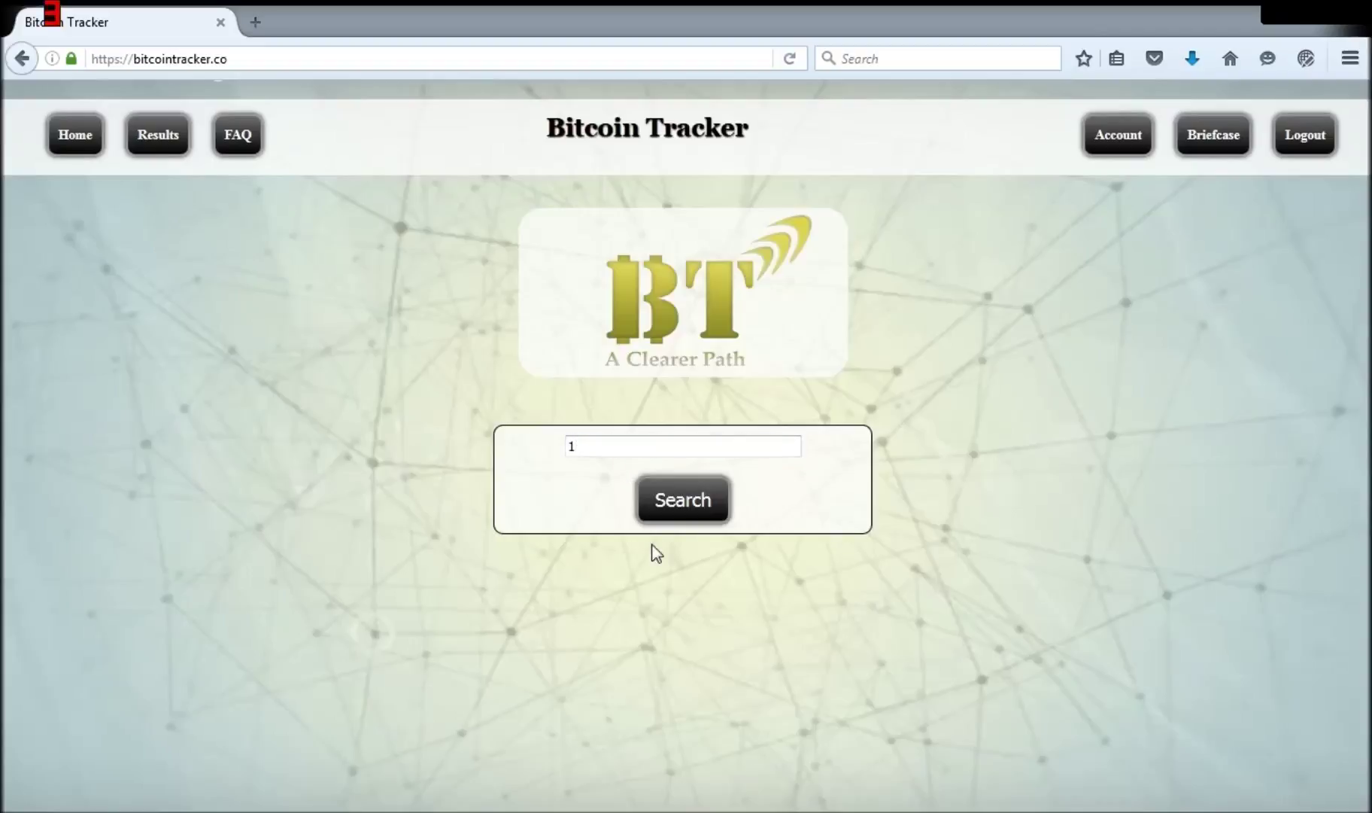
{"action": "type", "text": "G48qKqbmMYWVTsEELK79HX7GKy6an1"}
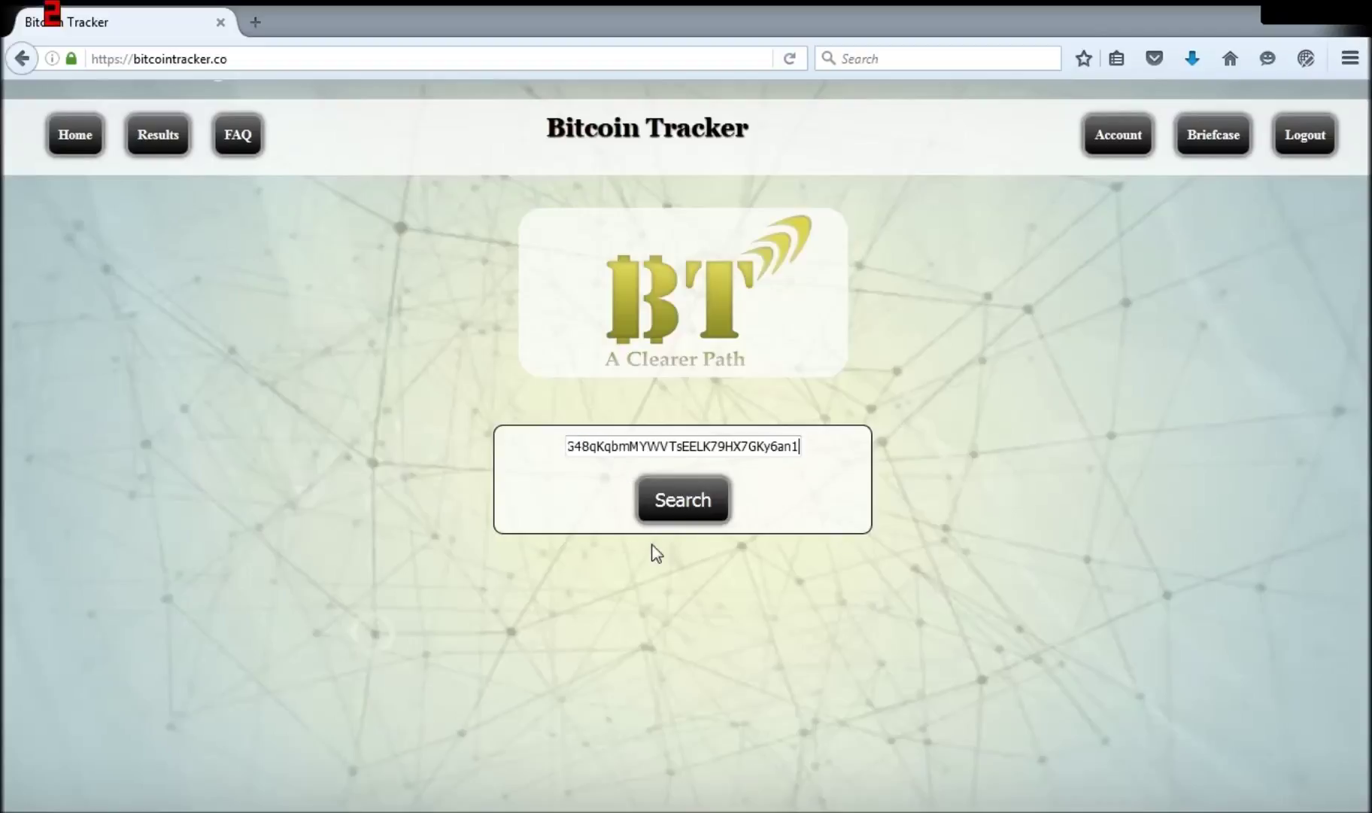
{"action": "key", "text": "Return"}
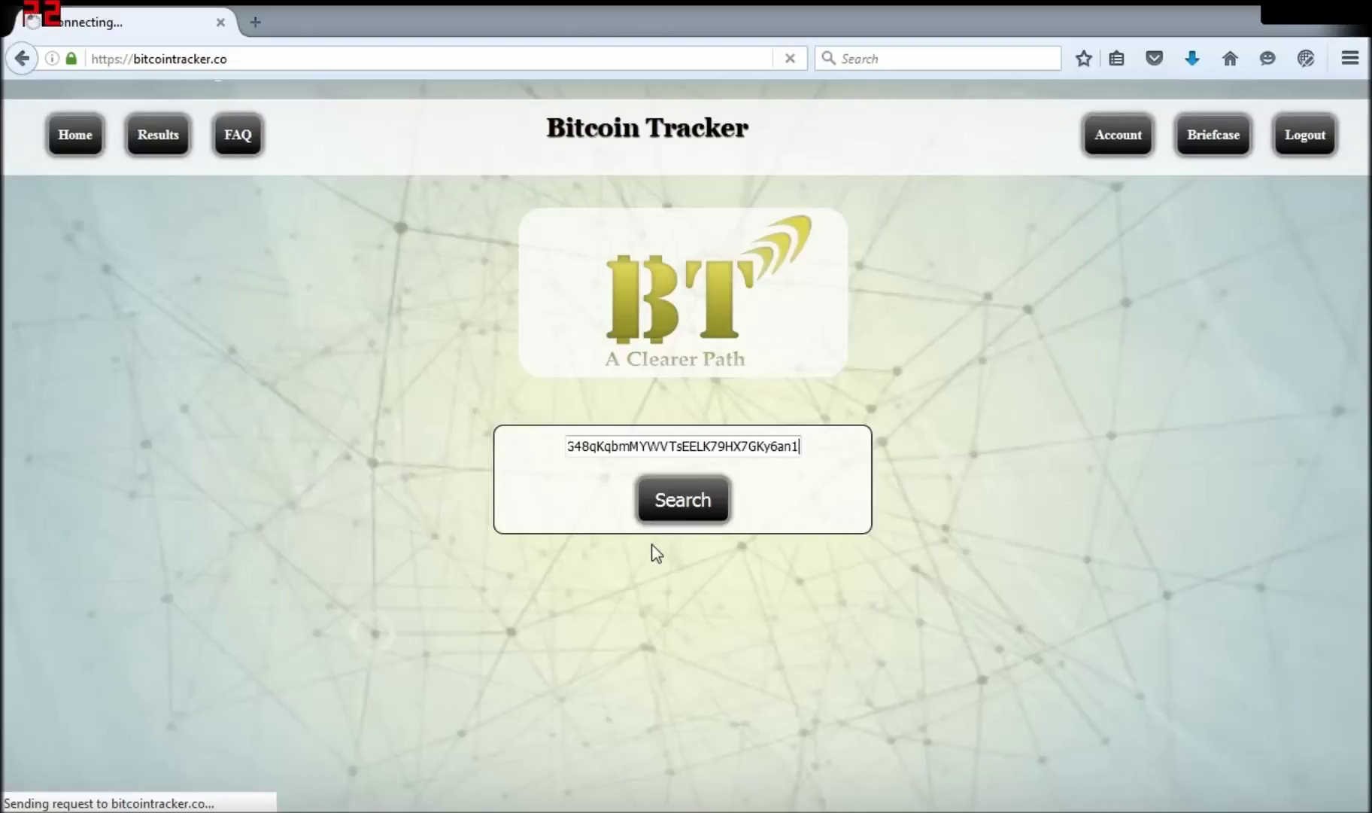
Step: Follow the funds from the sending wallet forward through successive receiving wallets, ending at 0.00628300 BTC received
{"action": "scroll", "coordinate": [651, 546], "scroll_direction": "down", "scroll_amount": 1}
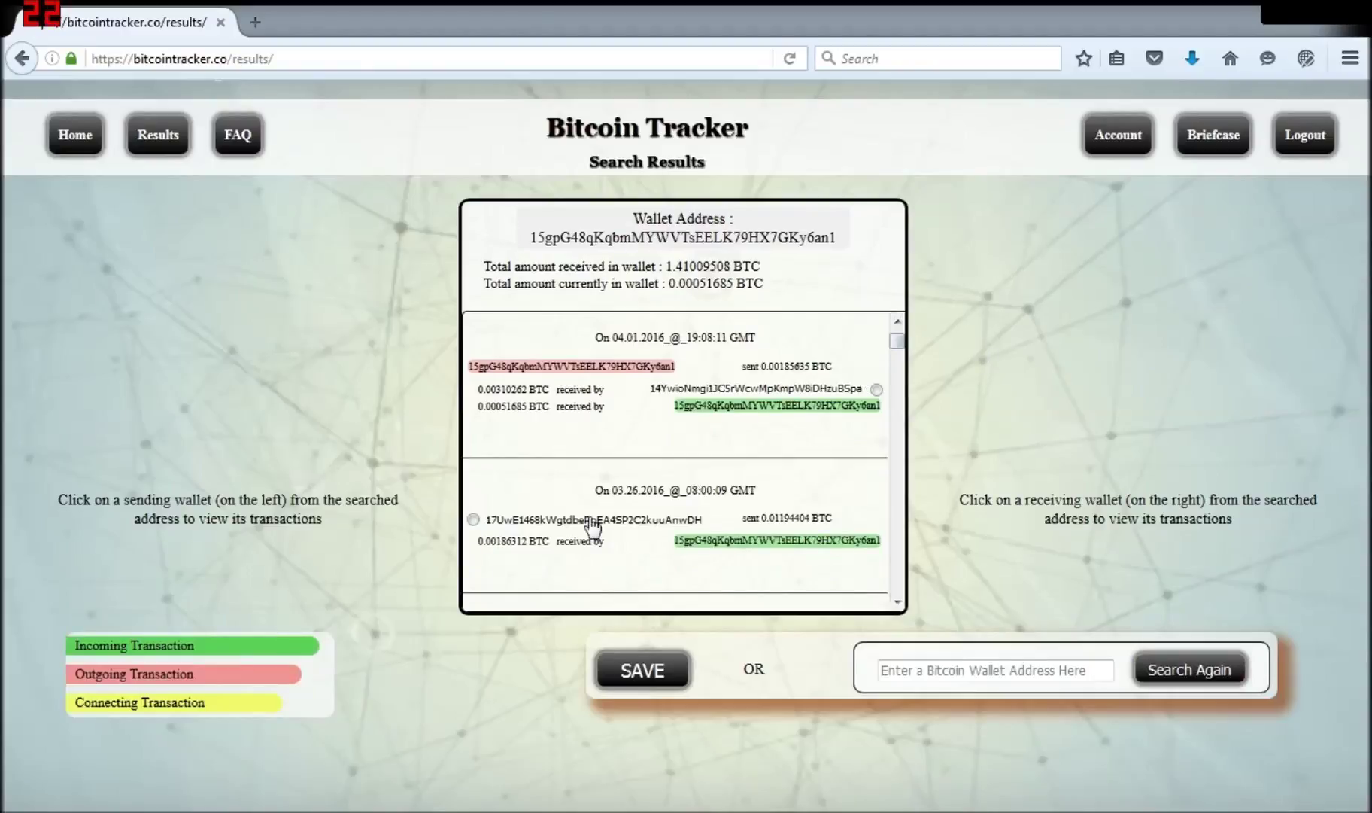
{"action": "left_click", "coordinate": [593, 523]}
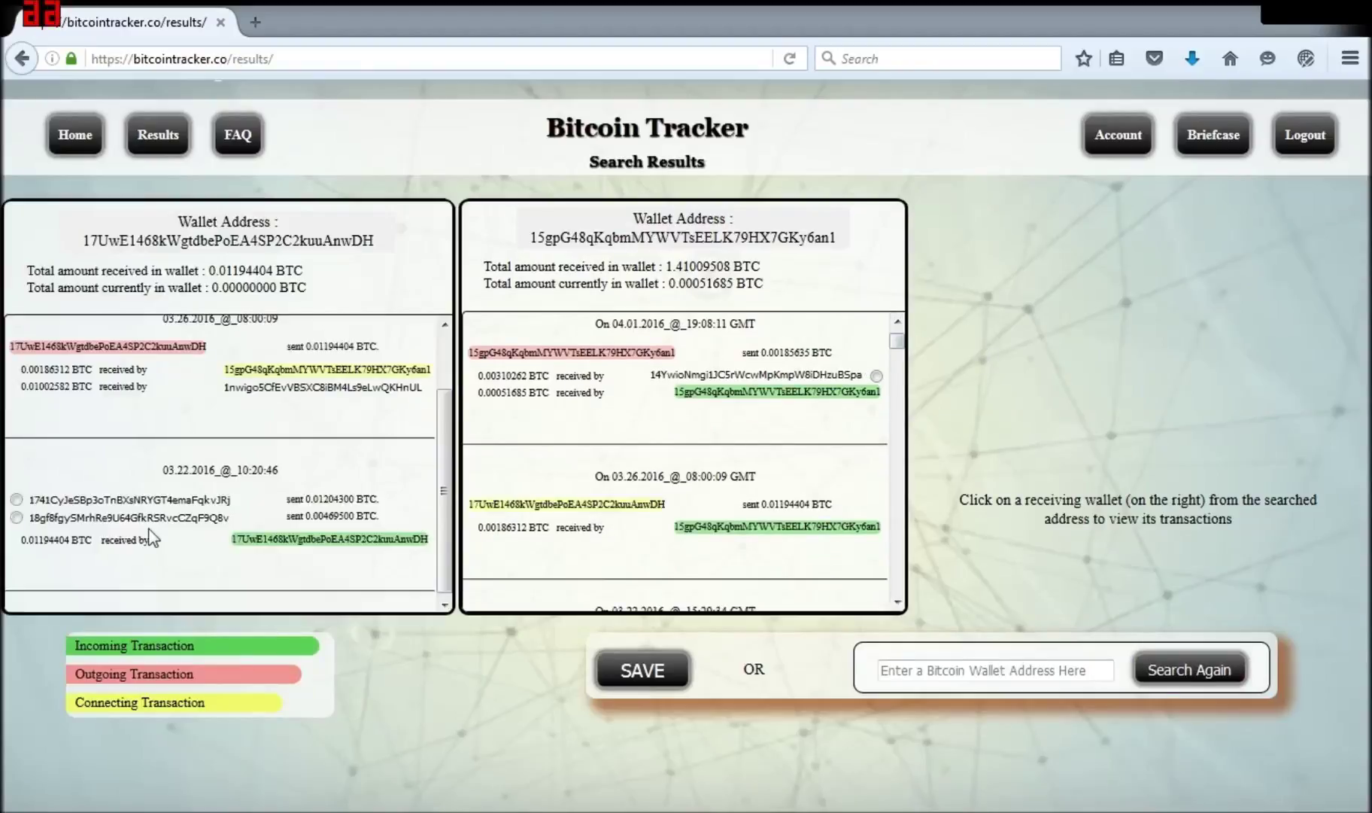
{"action": "left_click", "coordinate": [748, 376]}
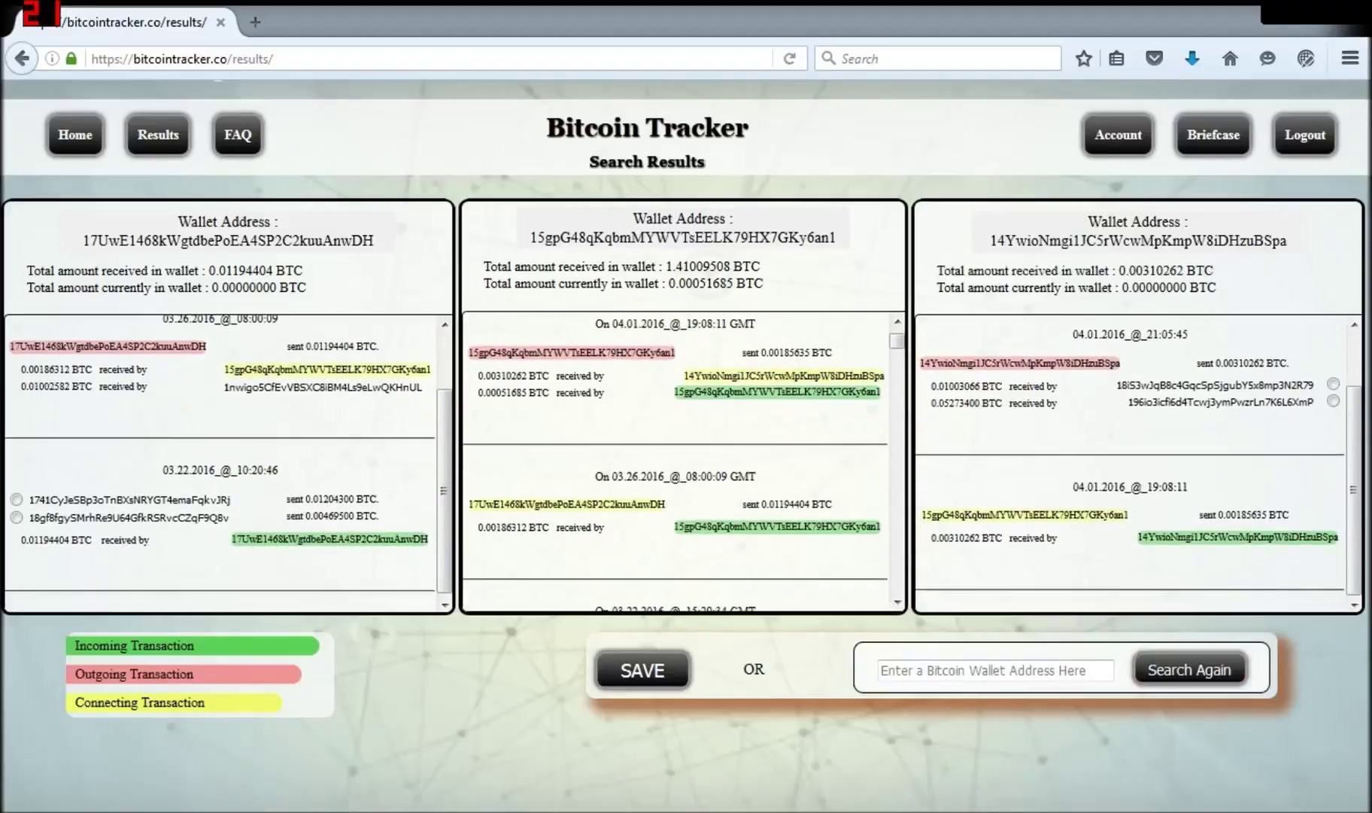
{"action": "left_click", "coordinate": [1219, 387]}
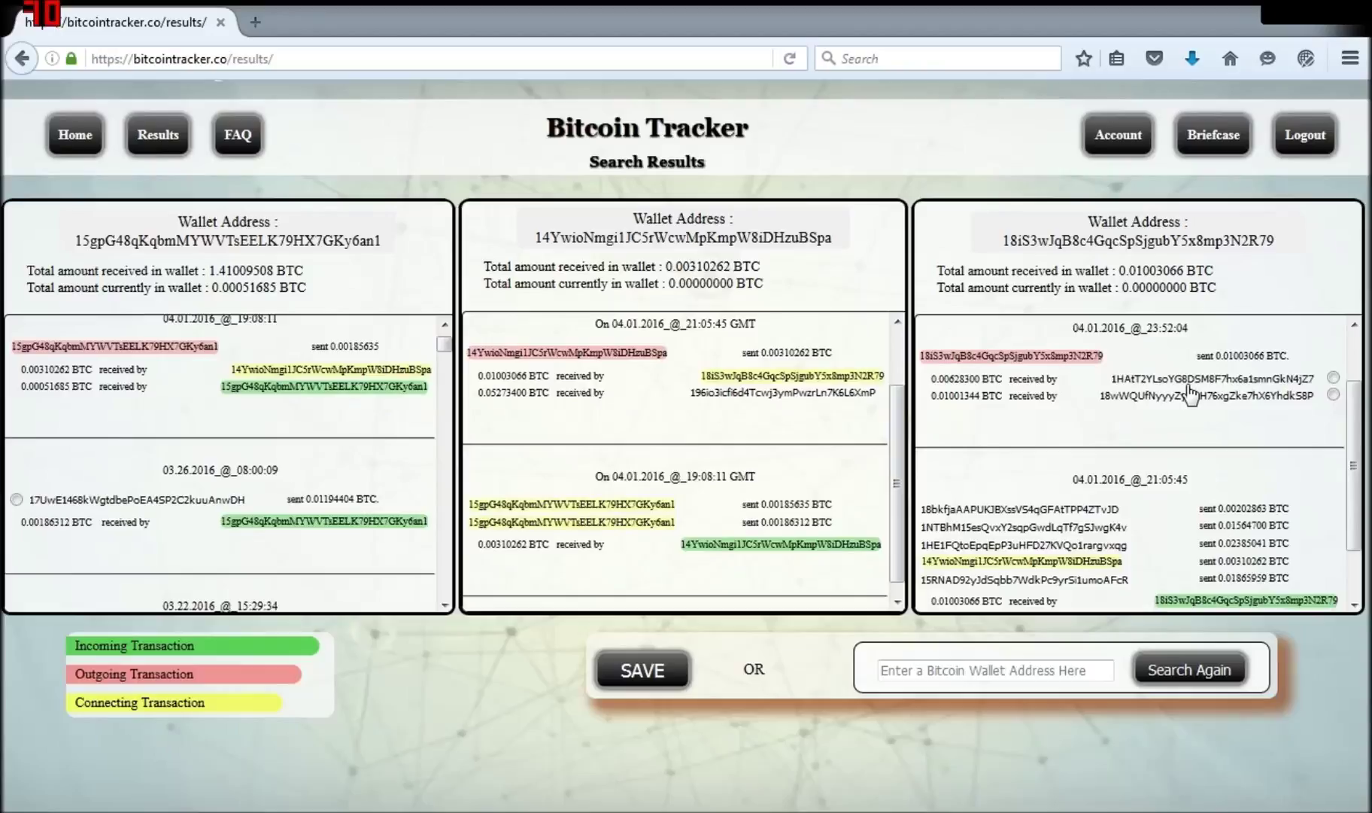
{"action": "left_click", "coordinate": [1189, 382]}
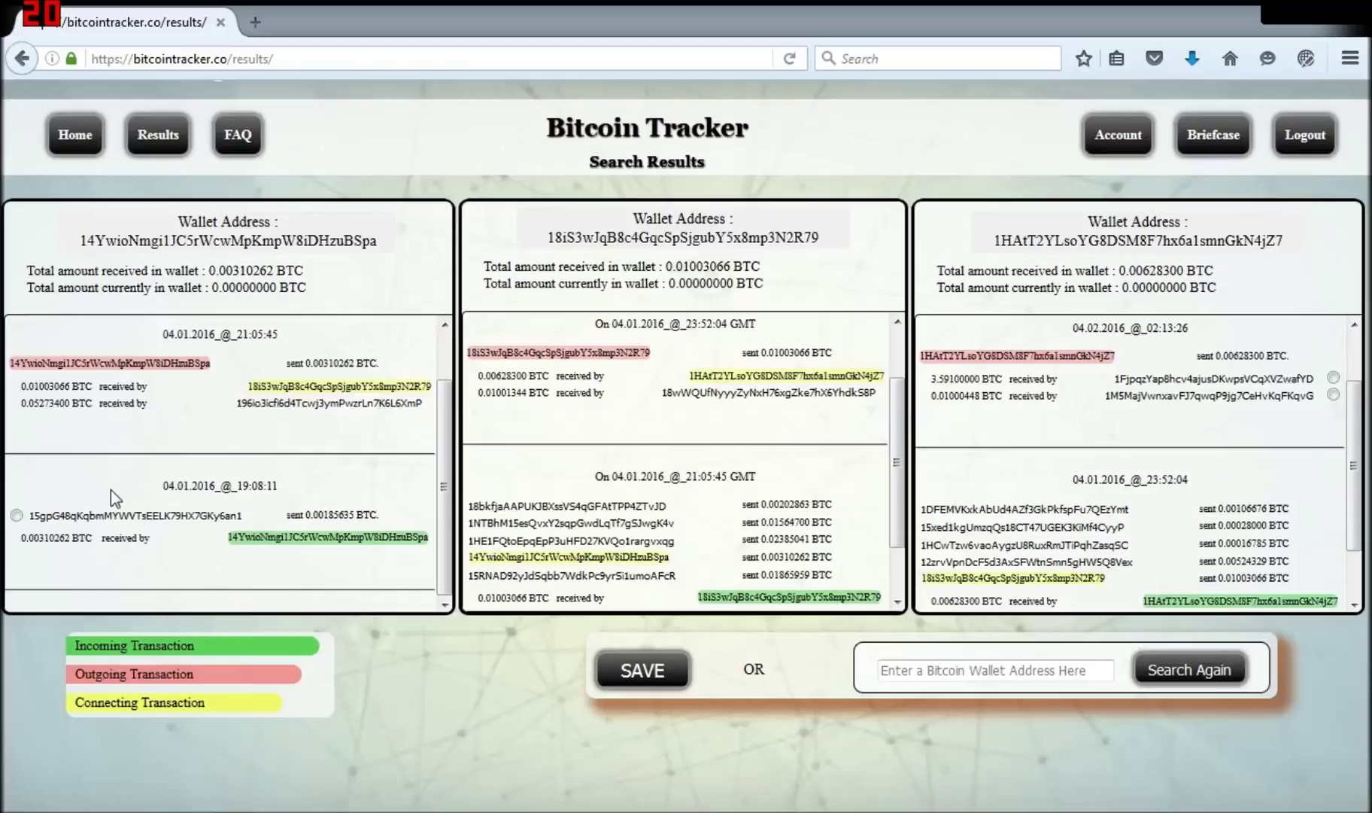
Step: Tag the lower sending wallet and the last receiving wallet, then save them as flow 'My New Flow'
{"action": "left_click", "coordinate": [16, 516]}
{"action": "left_click", "coordinate": [1333, 395]}
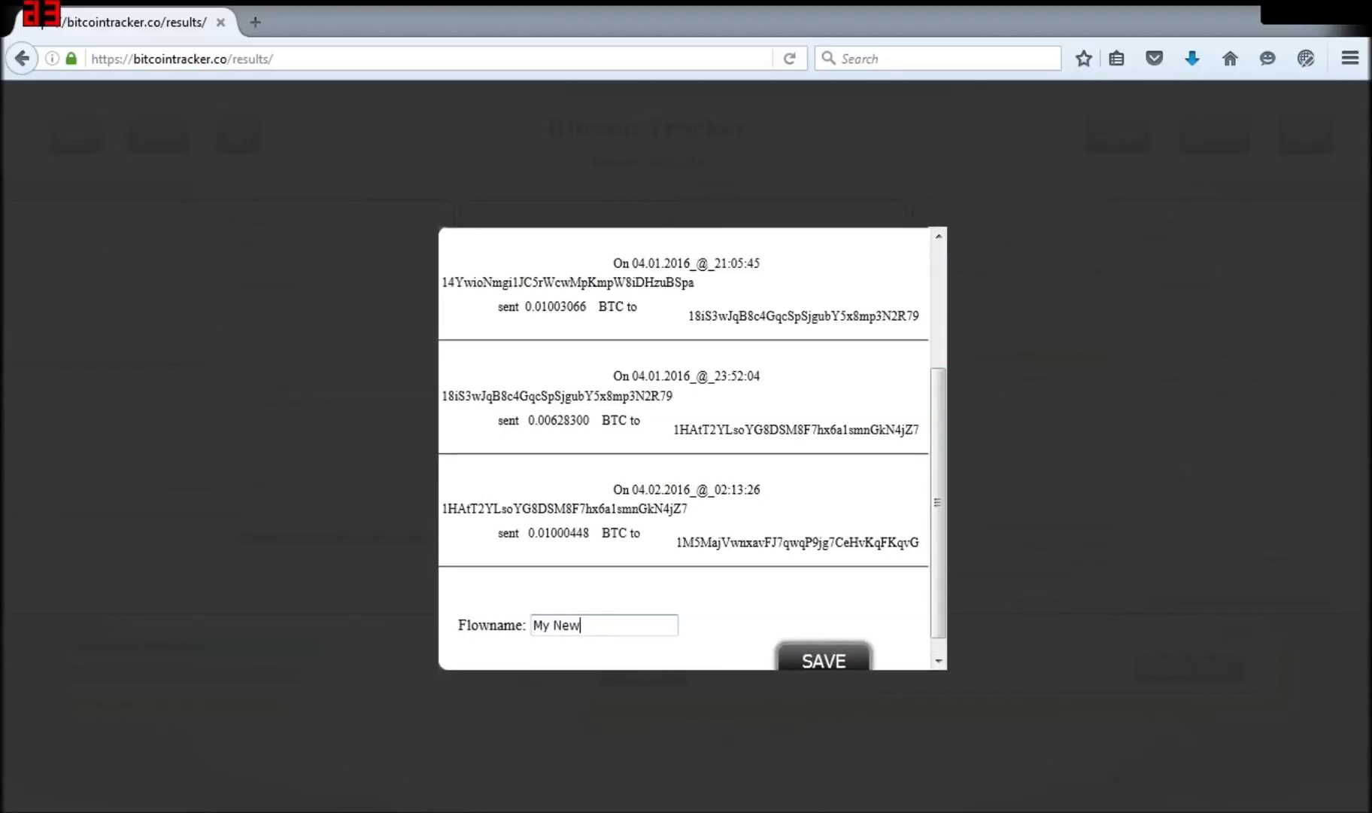
{"action": "type", "text": "w"}
{"action": "left_click", "coordinate": [831, 662]}
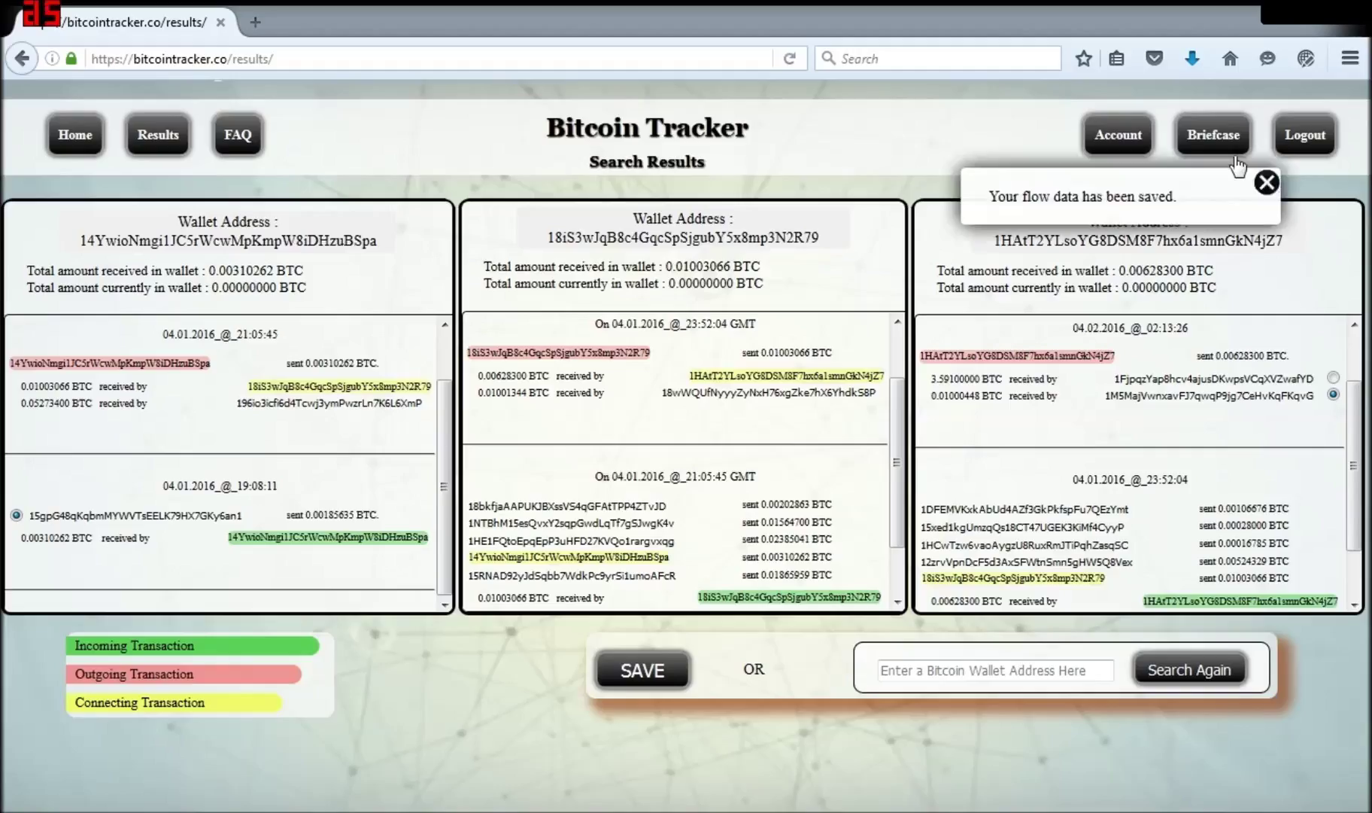
Step: Trace the flow back through four earlier sending wallets
{"action": "mouse_move", "coordinate": [1215, 140]}
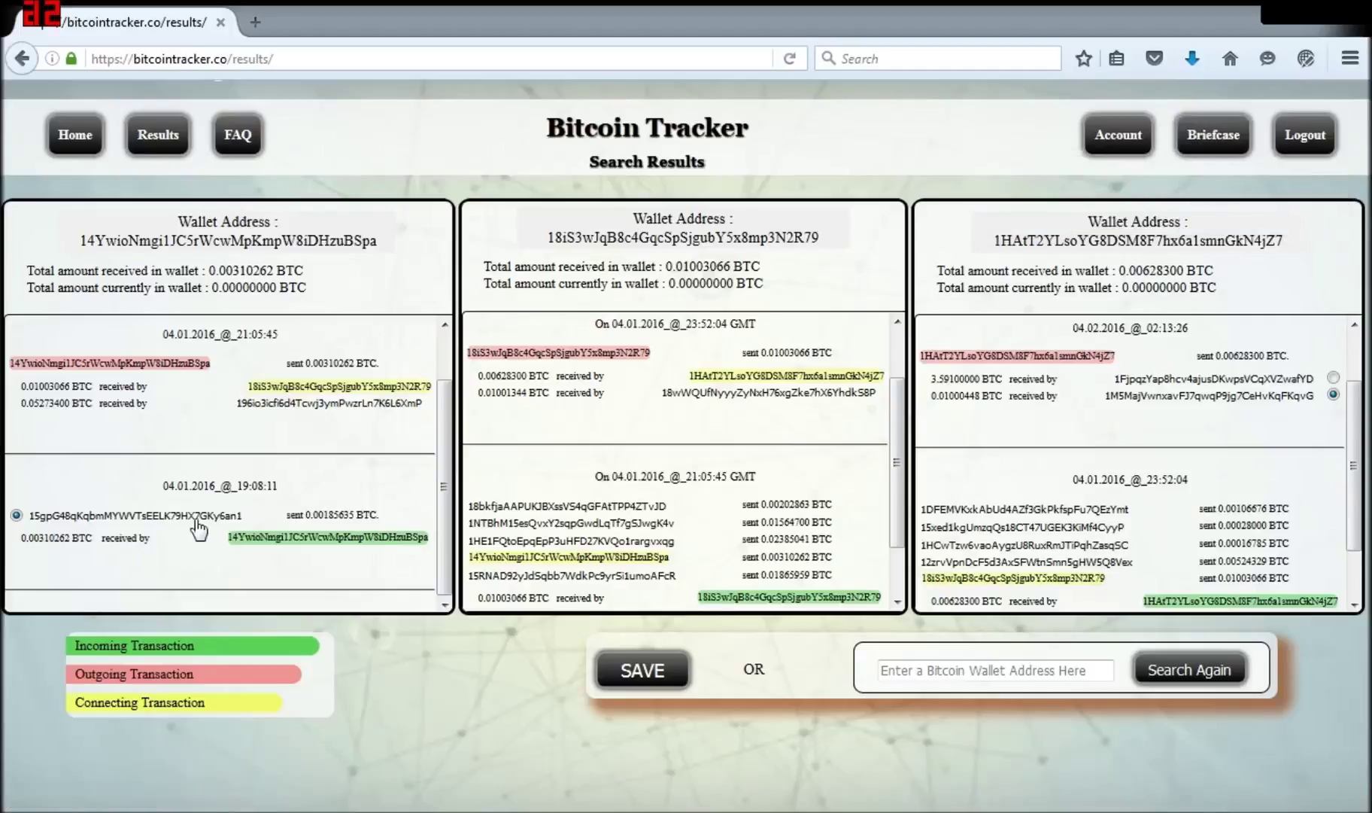
{"action": "left_click", "coordinate": [134, 519]}
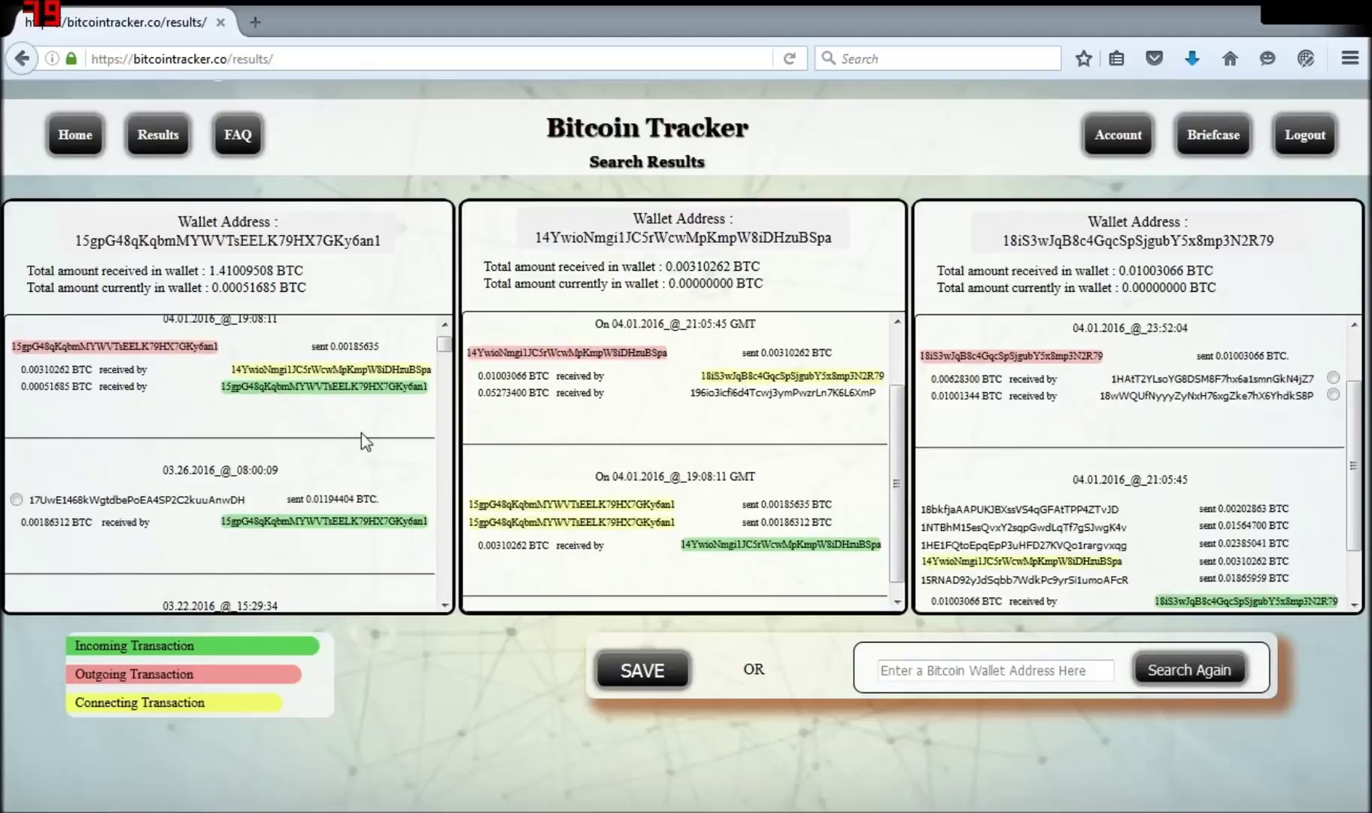
{"action": "left_click", "coordinate": [189, 505]}
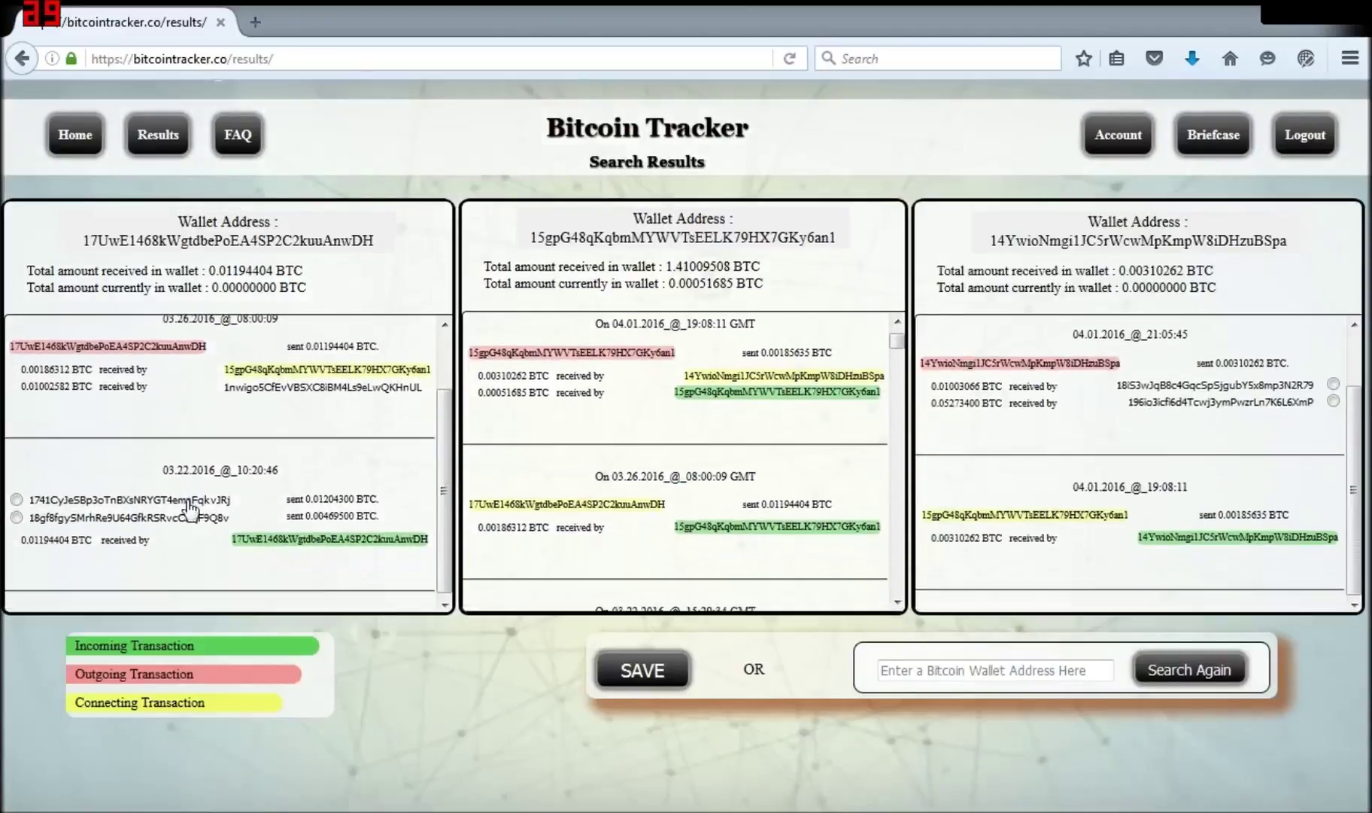
{"action": "left_click", "coordinate": [188, 506]}
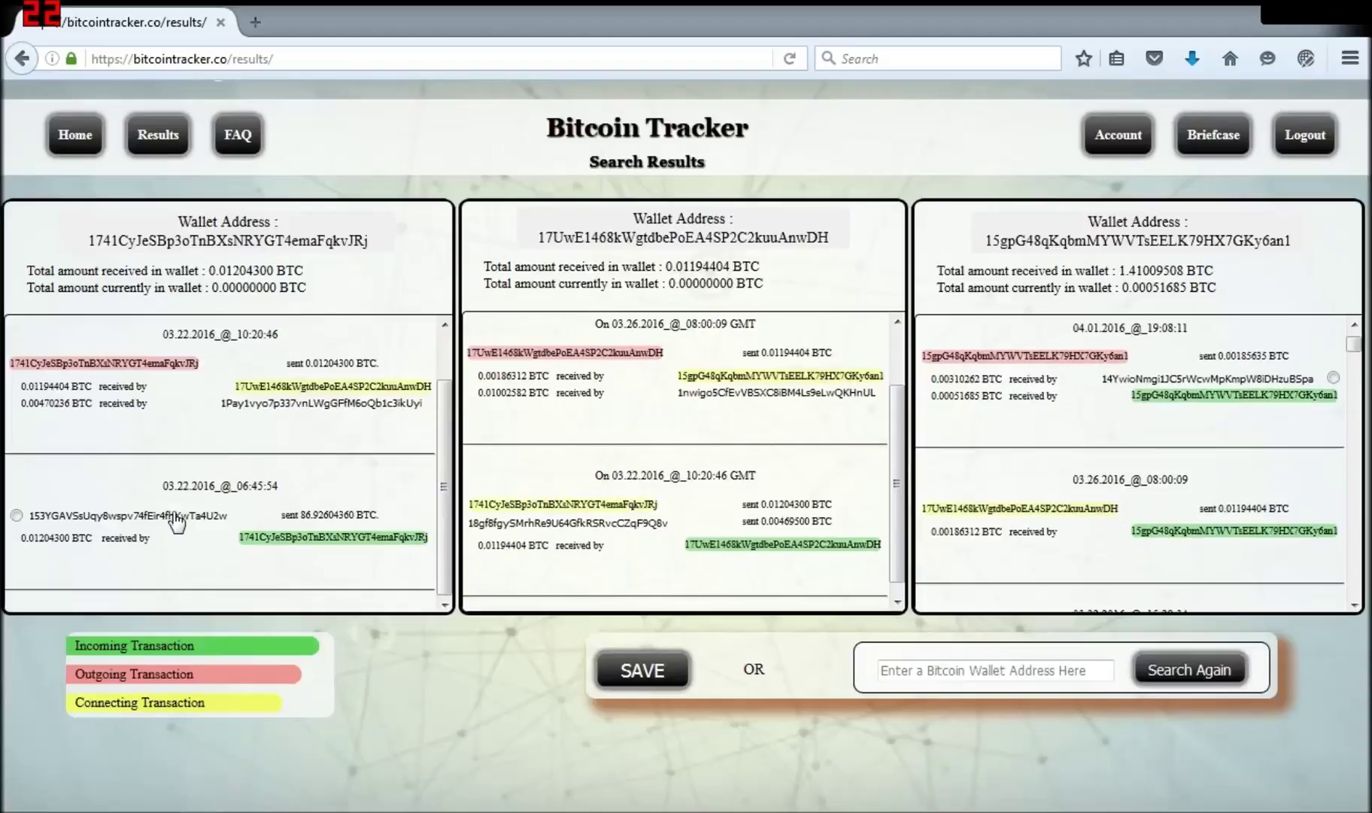
{"action": "left_click", "coordinate": [173, 517]}
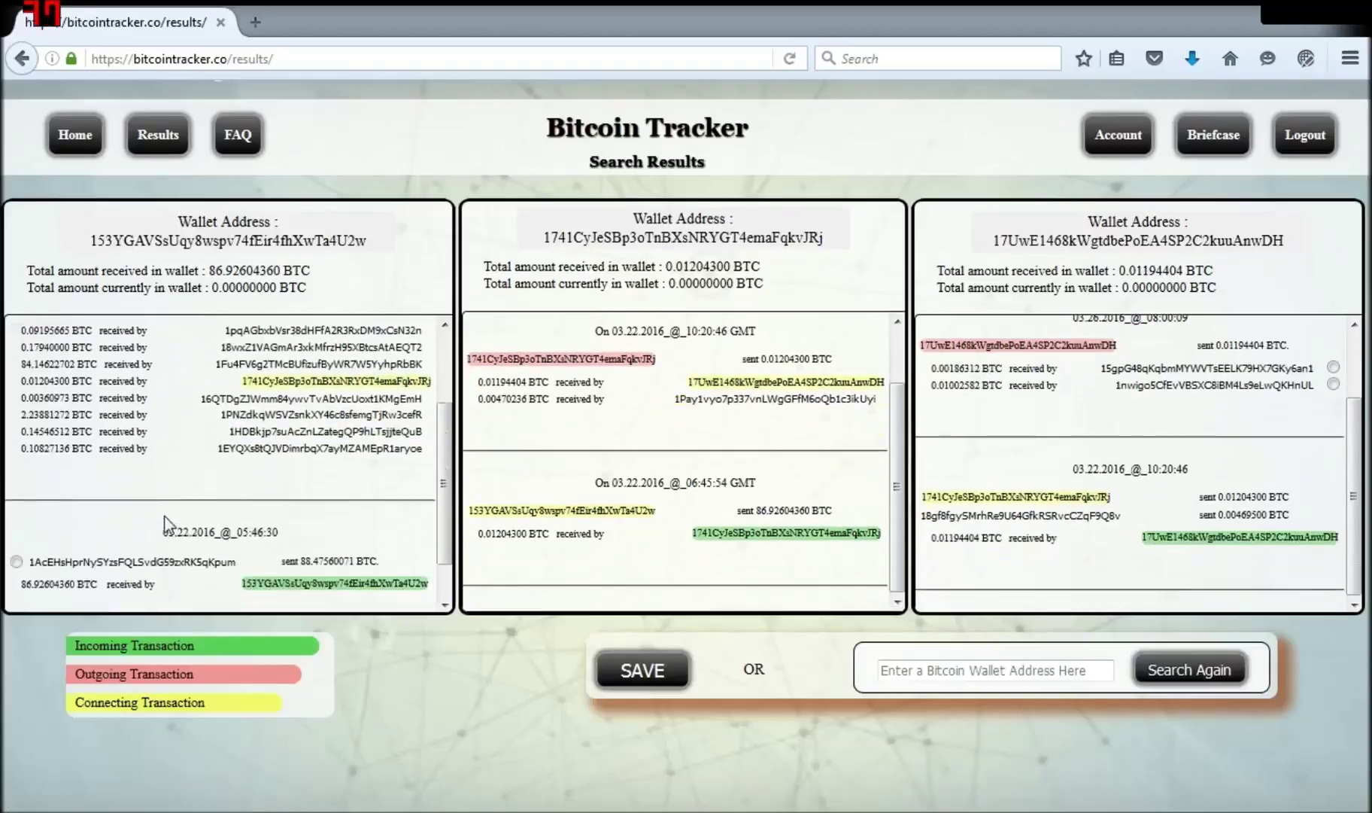
Step: Tag the lower transaction's sender and the first receiving wallet of the last wallet
{"action": "scroll", "coordinate": [166, 523], "scroll_direction": "down", "scroll_amount": 1}
{"action": "left_click", "coordinate": [16, 552]}
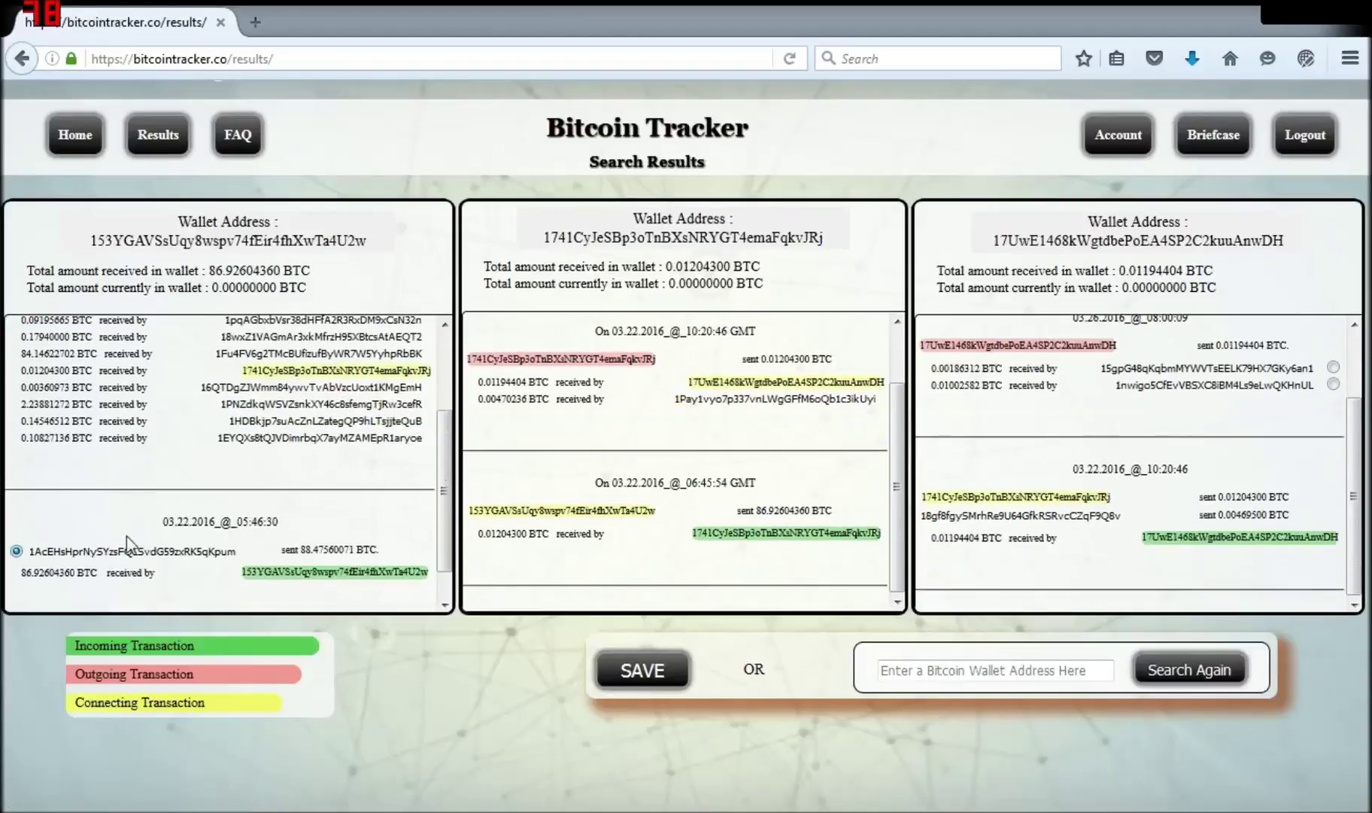
{"action": "scroll", "coordinate": [421, 384], "scroll_direction": "up", "scroll_amount": 3}
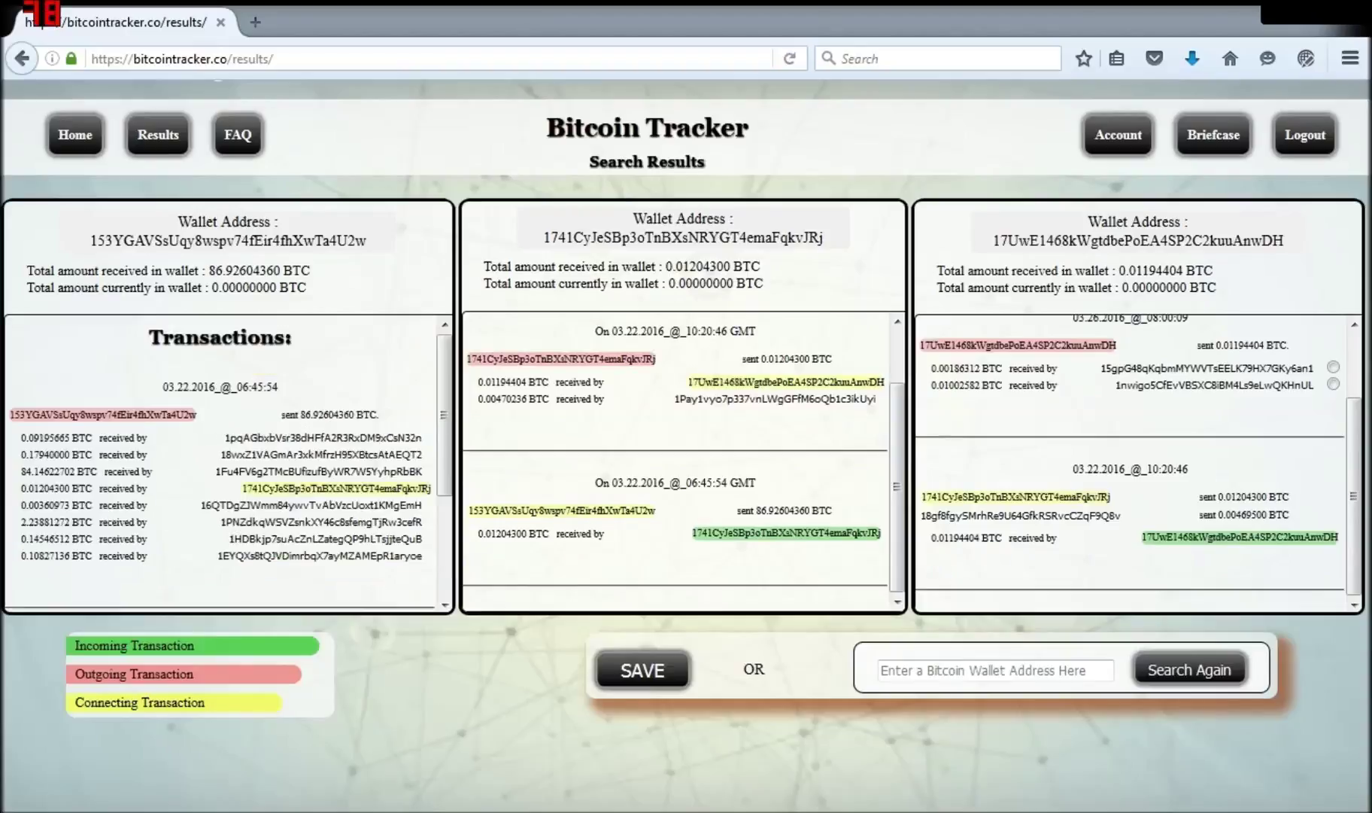
{"action": "left_click", "coordinate": [1334, 367]}
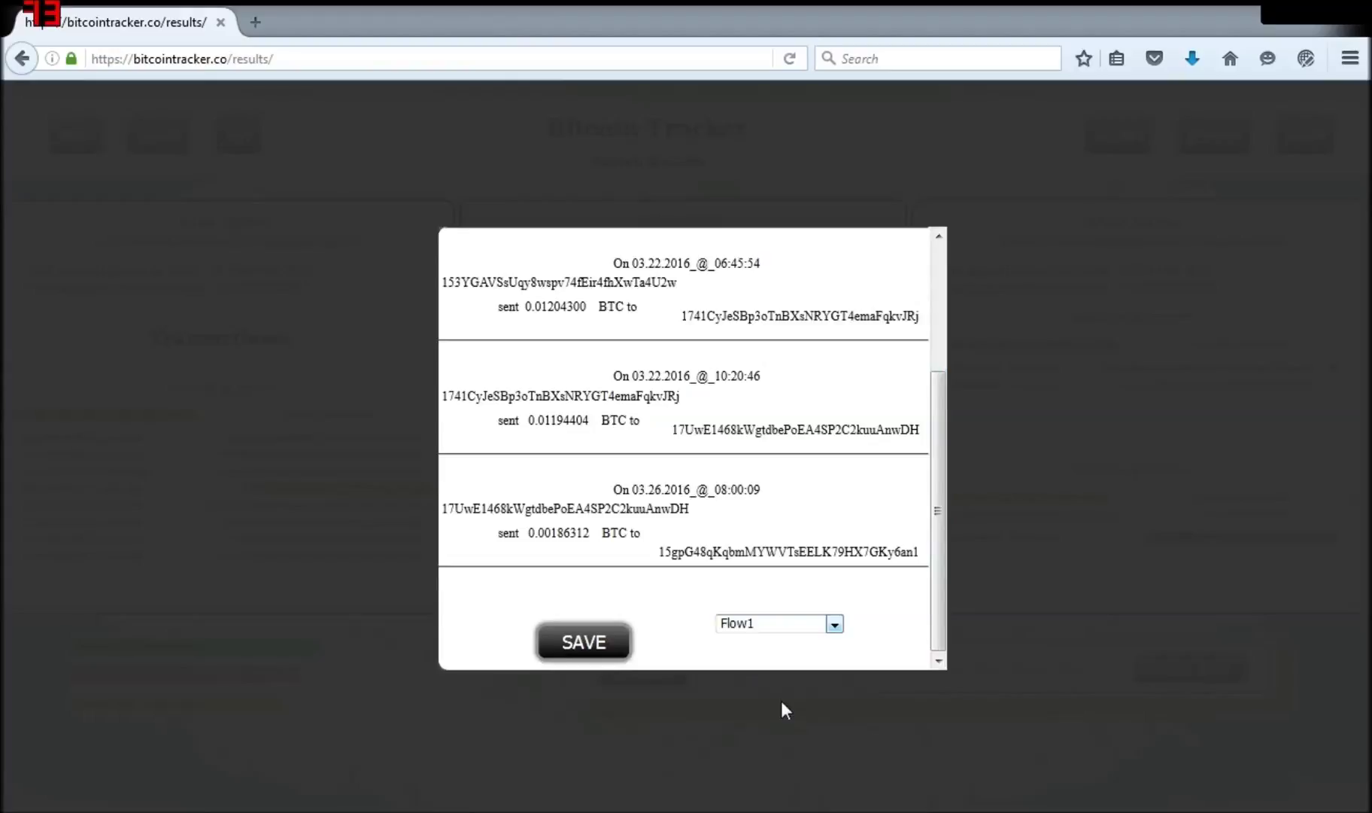
Step: Pick 'My New Flow' as the flow name and save the three traced transfers
{"action": "key", "text": "Down"}
{"action": "left_click", "coordinate": [575, 638]}
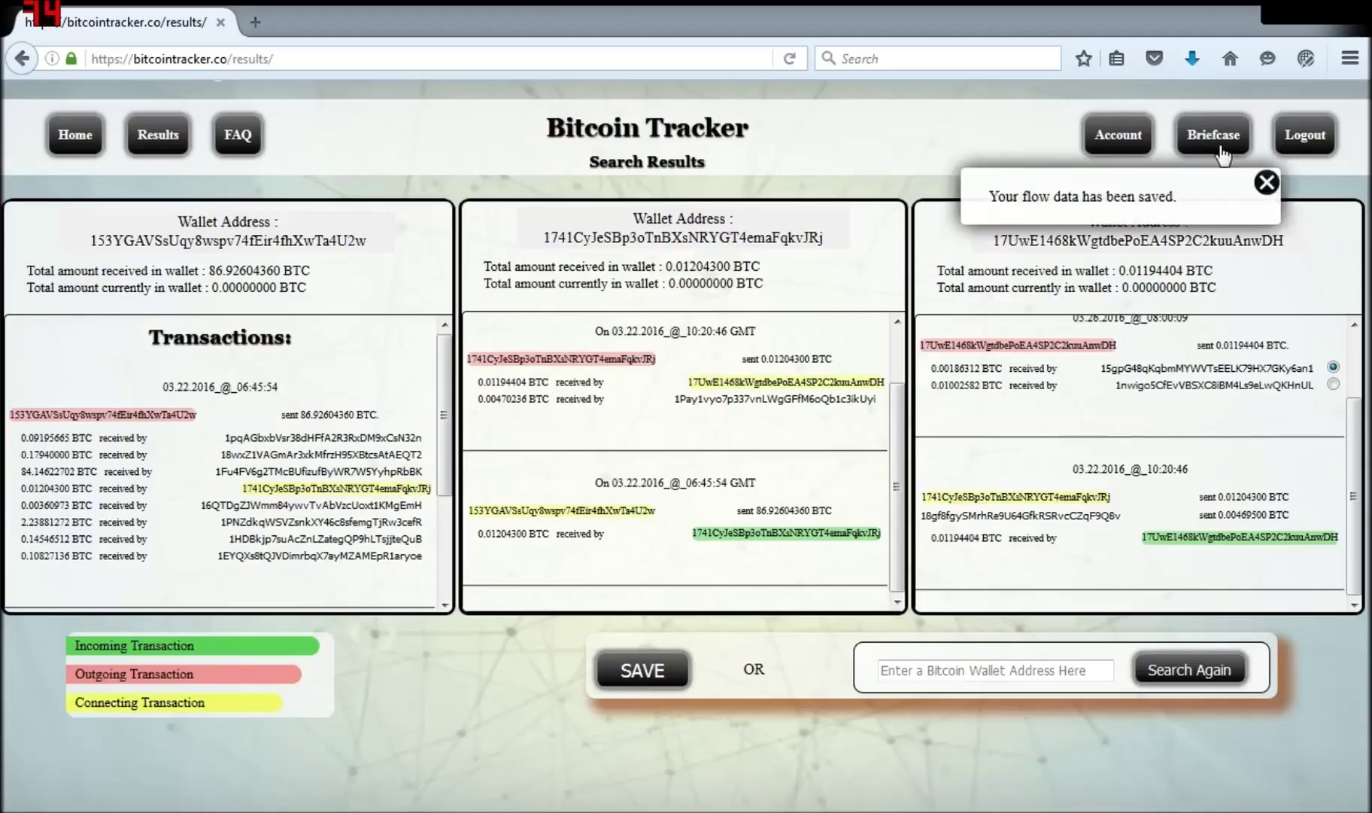
Step: Open Briefcase's Your Flows list and view the My New Flow transaction table
{"action": "mouse_move", "coordinate": [1219, 147]}
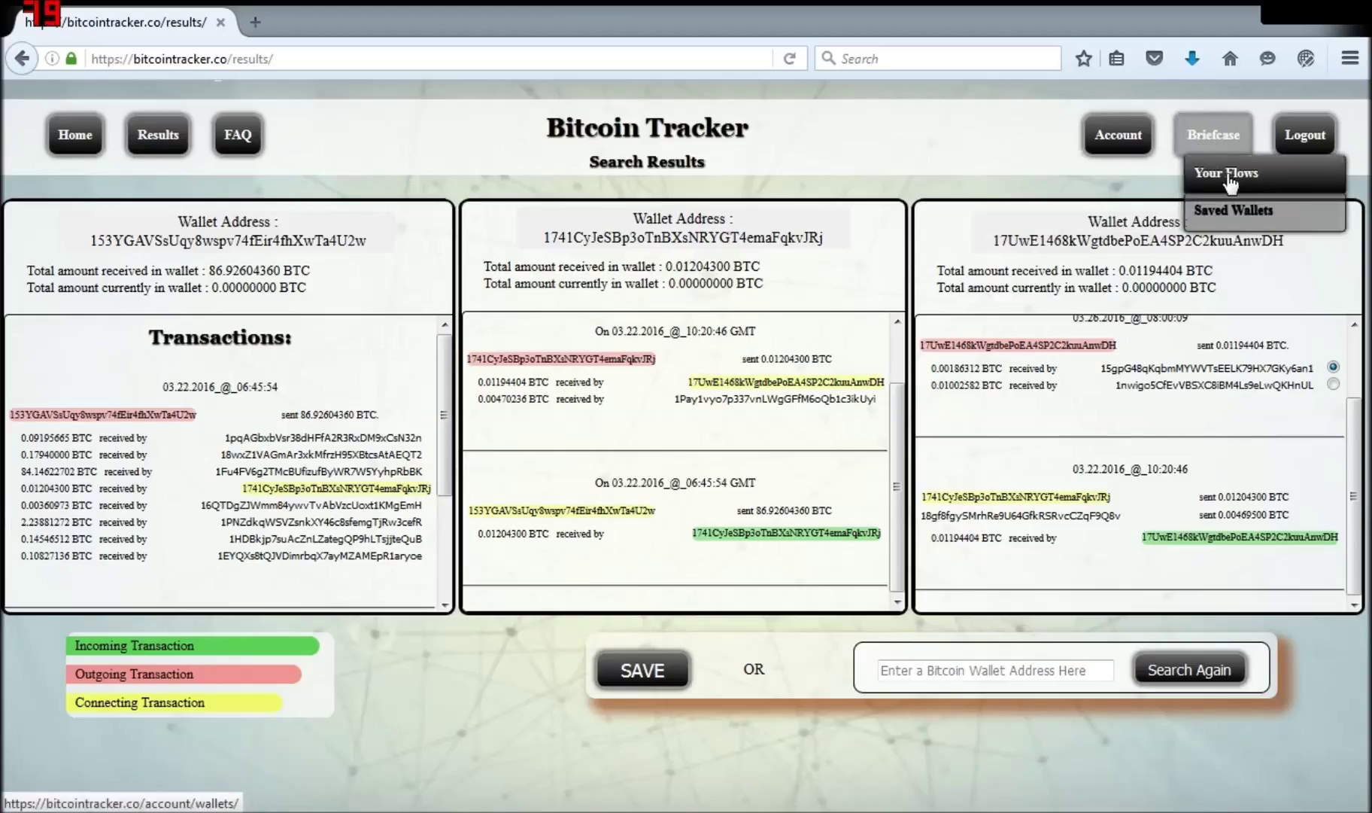
{"action": "left_click", "coordinate": [1226, 173]}
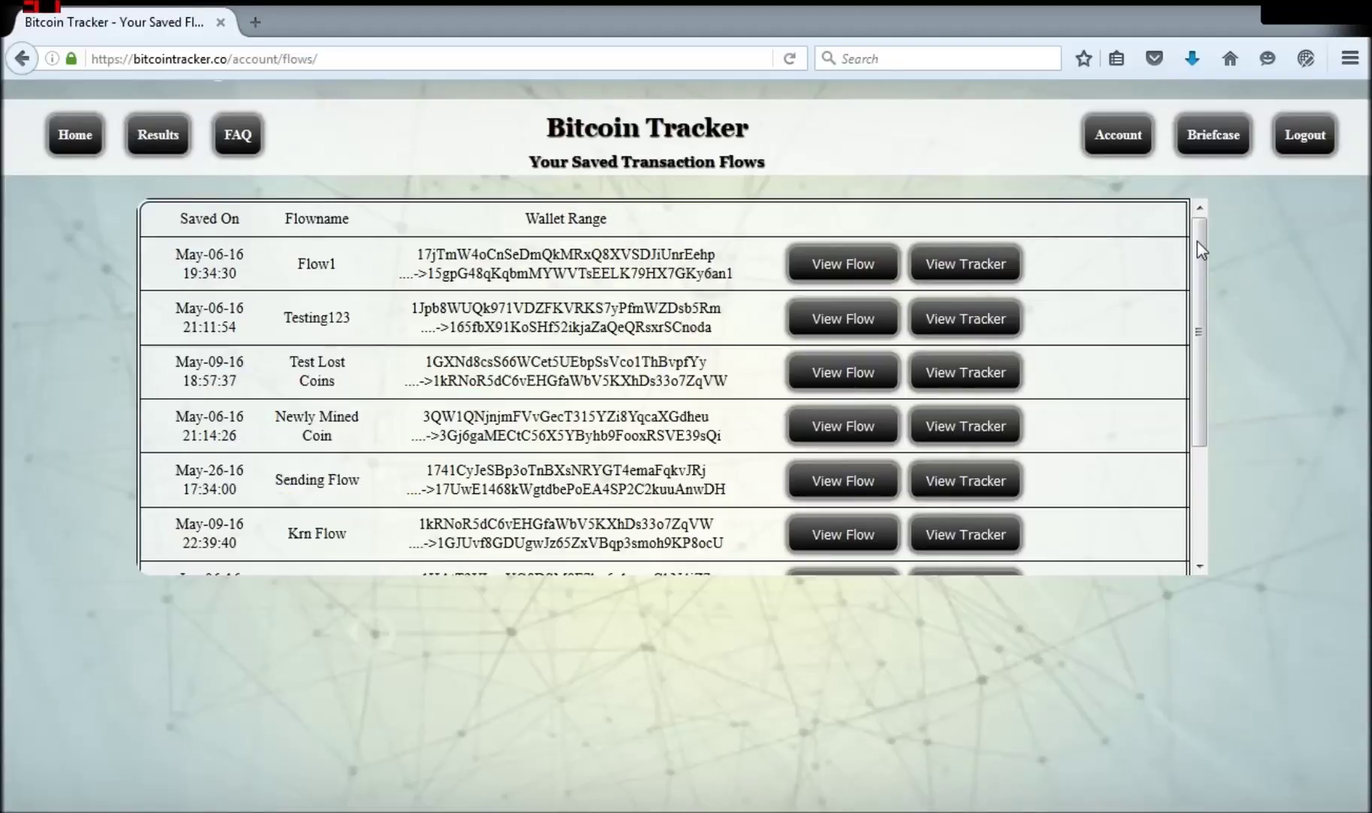
{"action": "left_click_drag", "start_coordinate": [1196, 240], "coordinate": [1216, 465]}
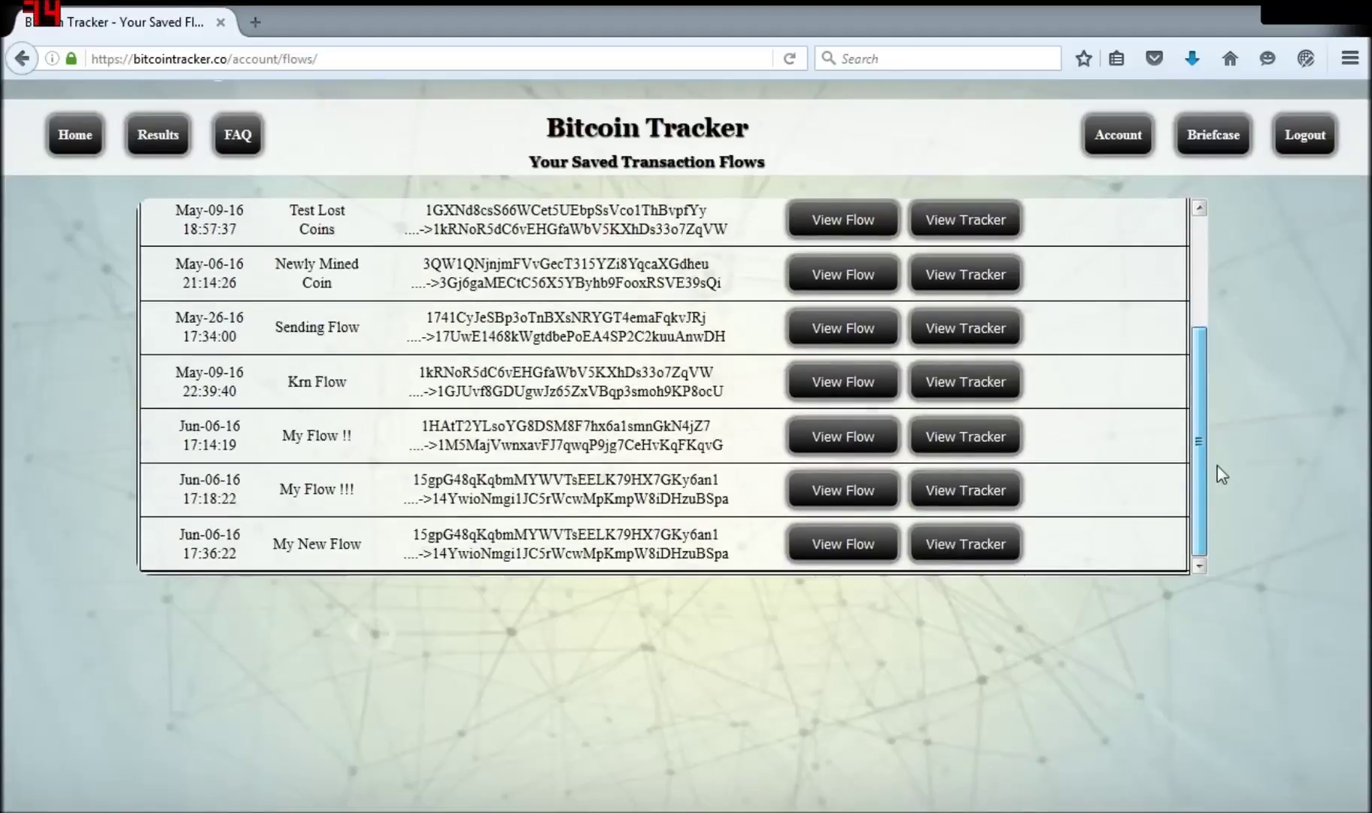
{"action": "left_click", "coordinate": [858, 549]}
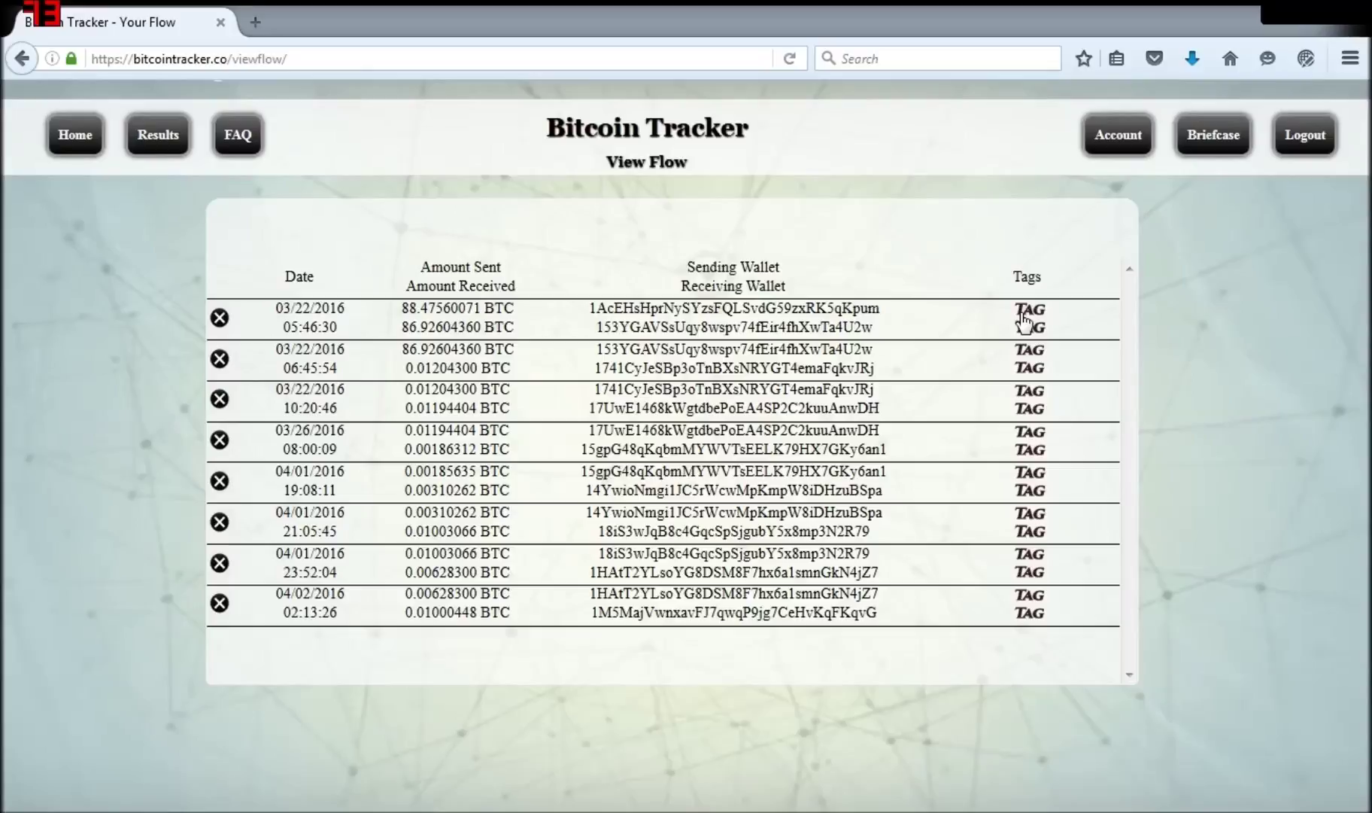
Step: Tag the first sending wallet 'Aces High' and name the wallets receiving 0.01204300 and 0.00186312 BTC
{"action": "left_click", "coordinate": [1024, 322]}
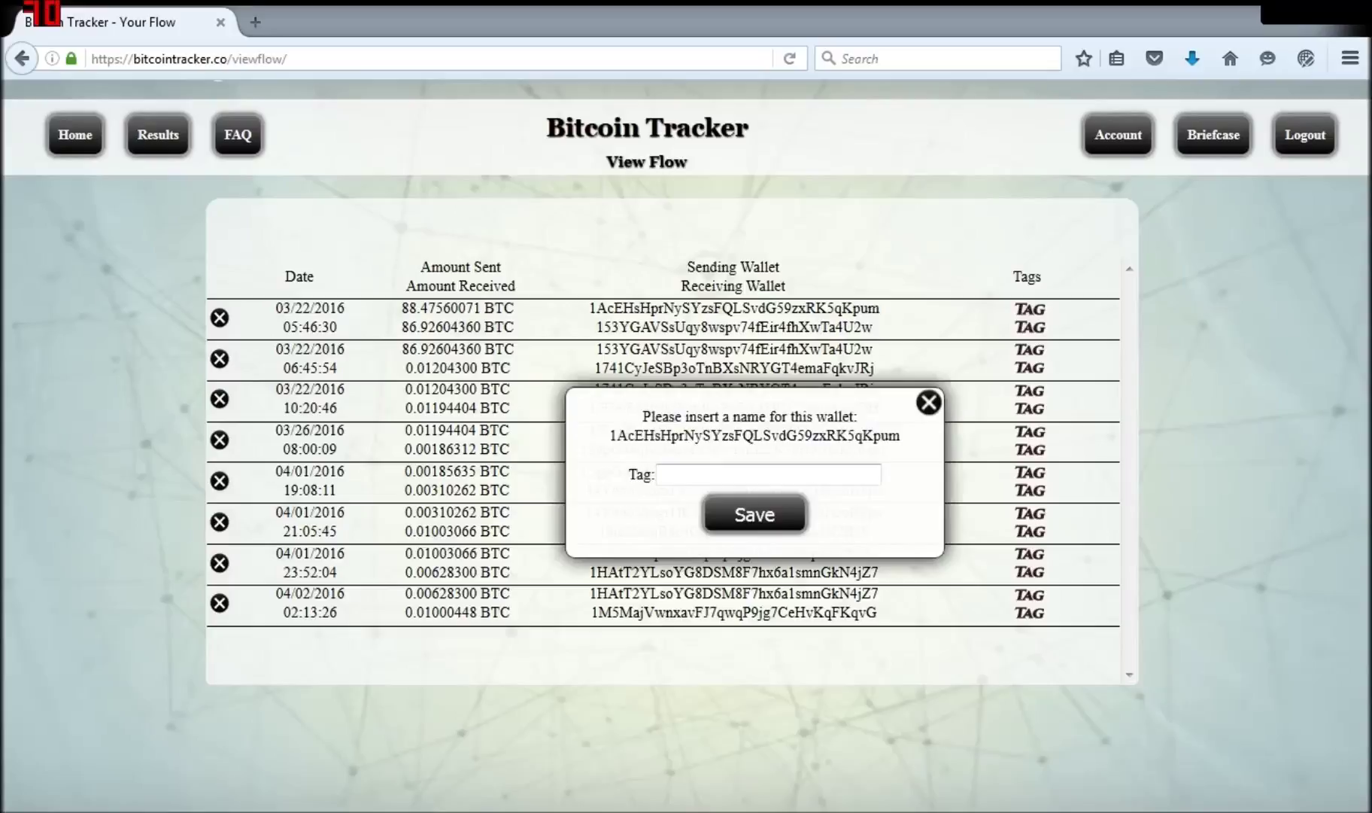
{"action": "type", "text": "Aces High"}
{"action": "left_click", "coordinate": [756, 514]}
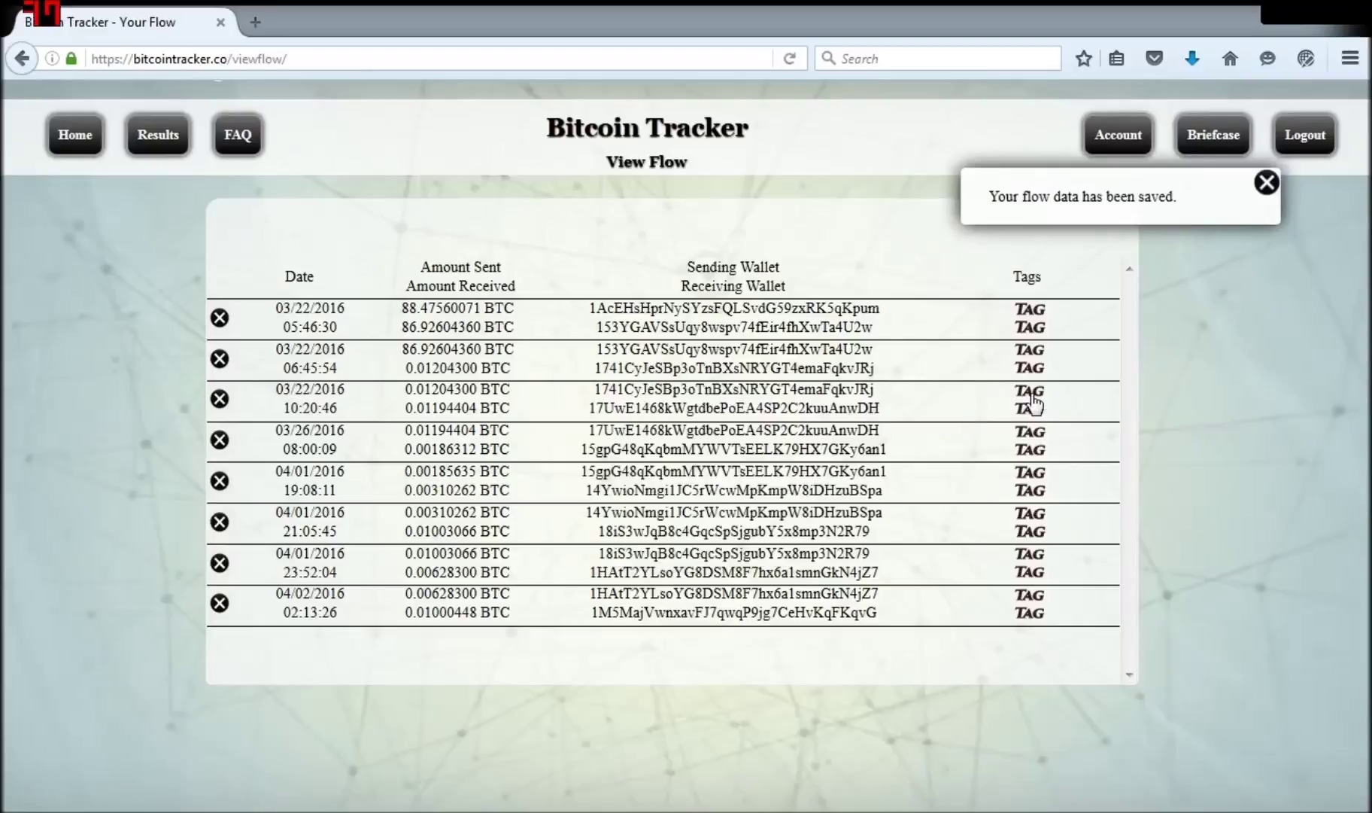
{"action": "left_click", "coordinate": [1030, 392]}
{"action": "type", "text": "Dave"}
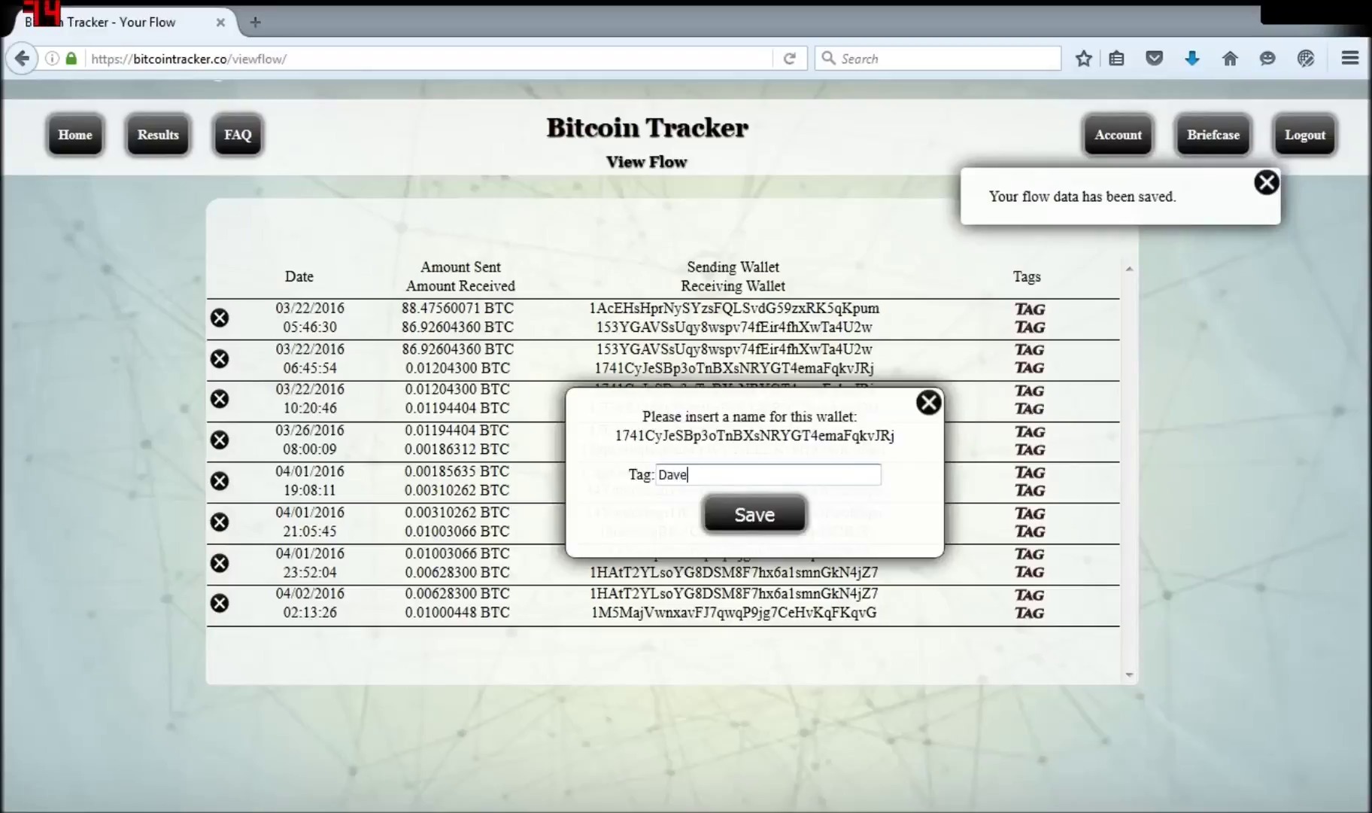
{"action": "left_click", "coordinate": [752, 513]}
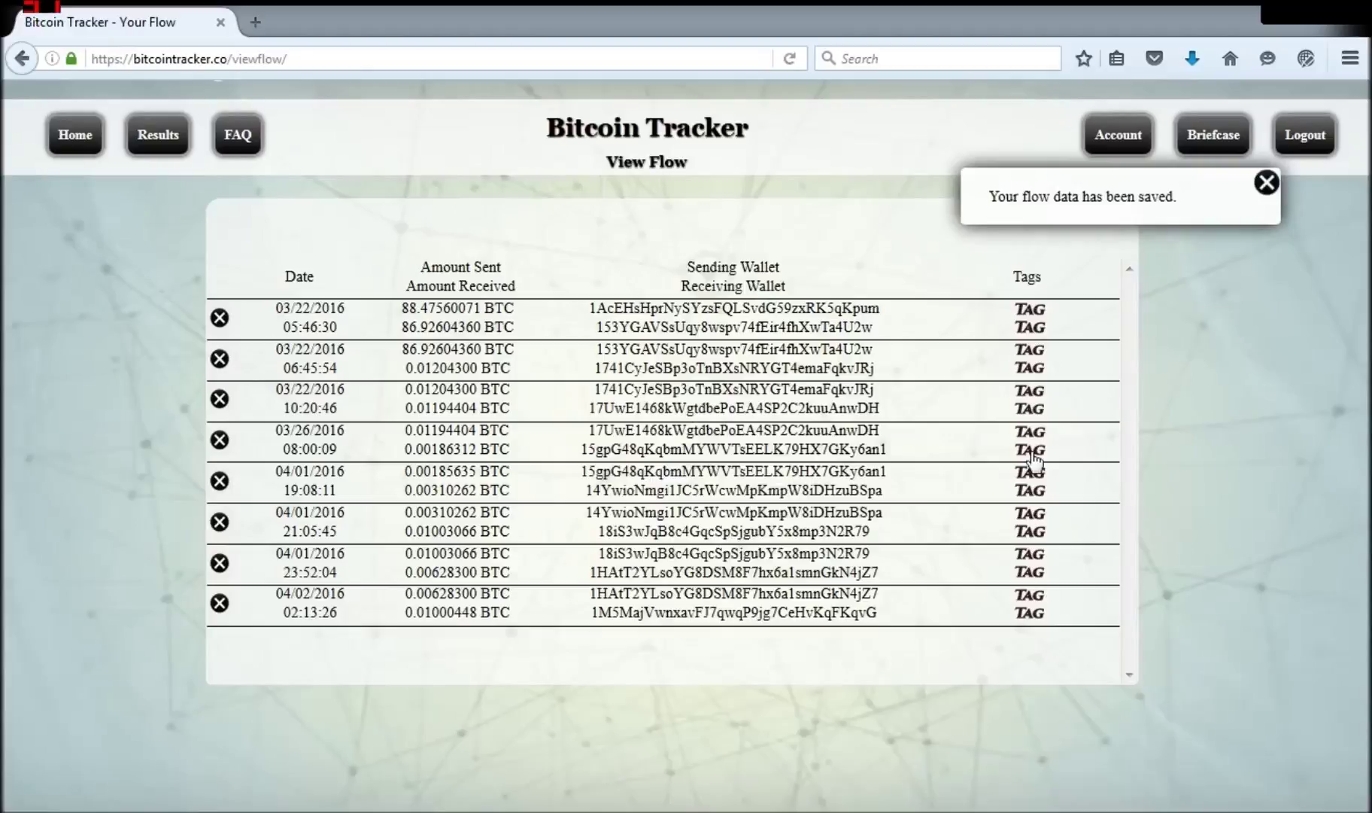
{"action": "left_click", "coordinate": [1031, 451]}
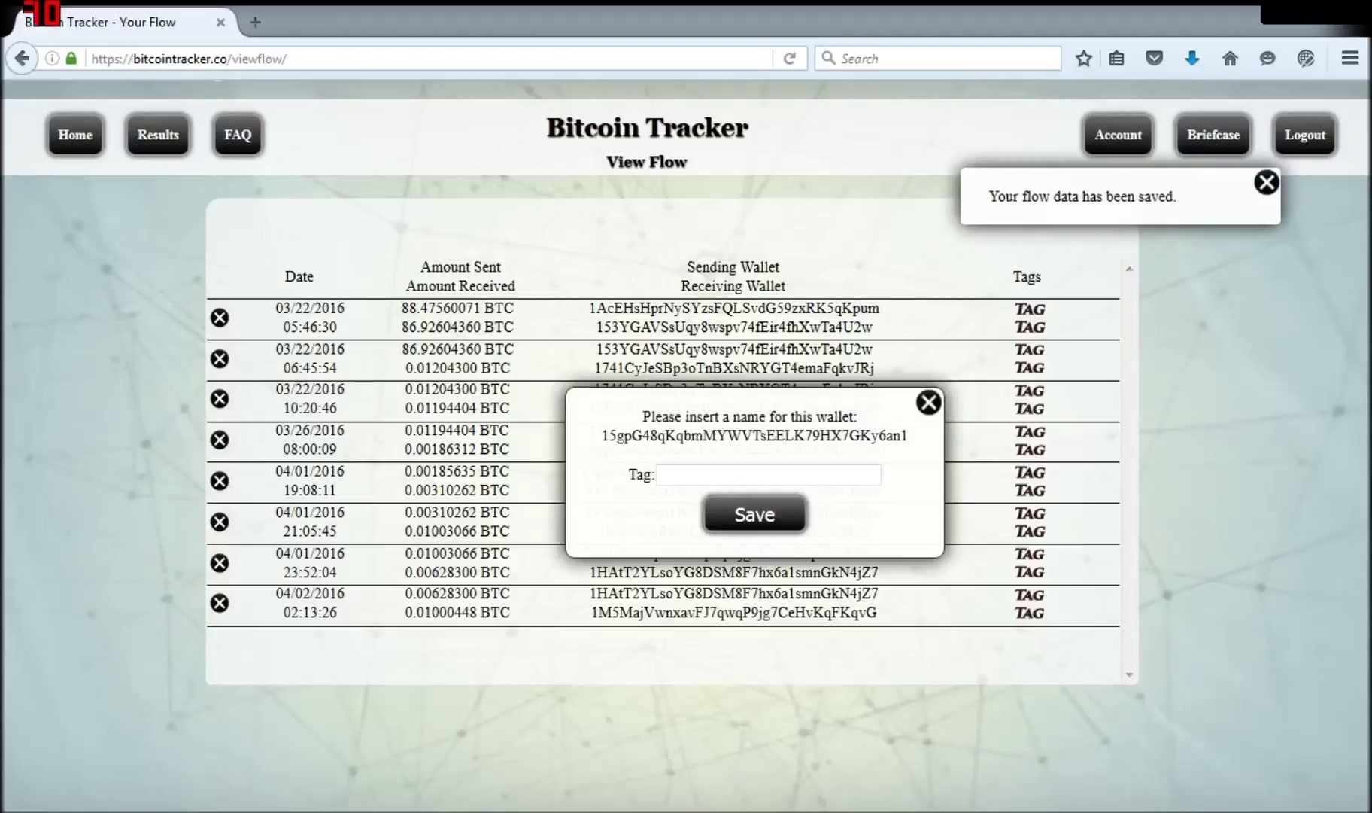
{"action": "type", "text": "Jimmy"}
{"action": "left_click", "coordinate": [747, 515]}
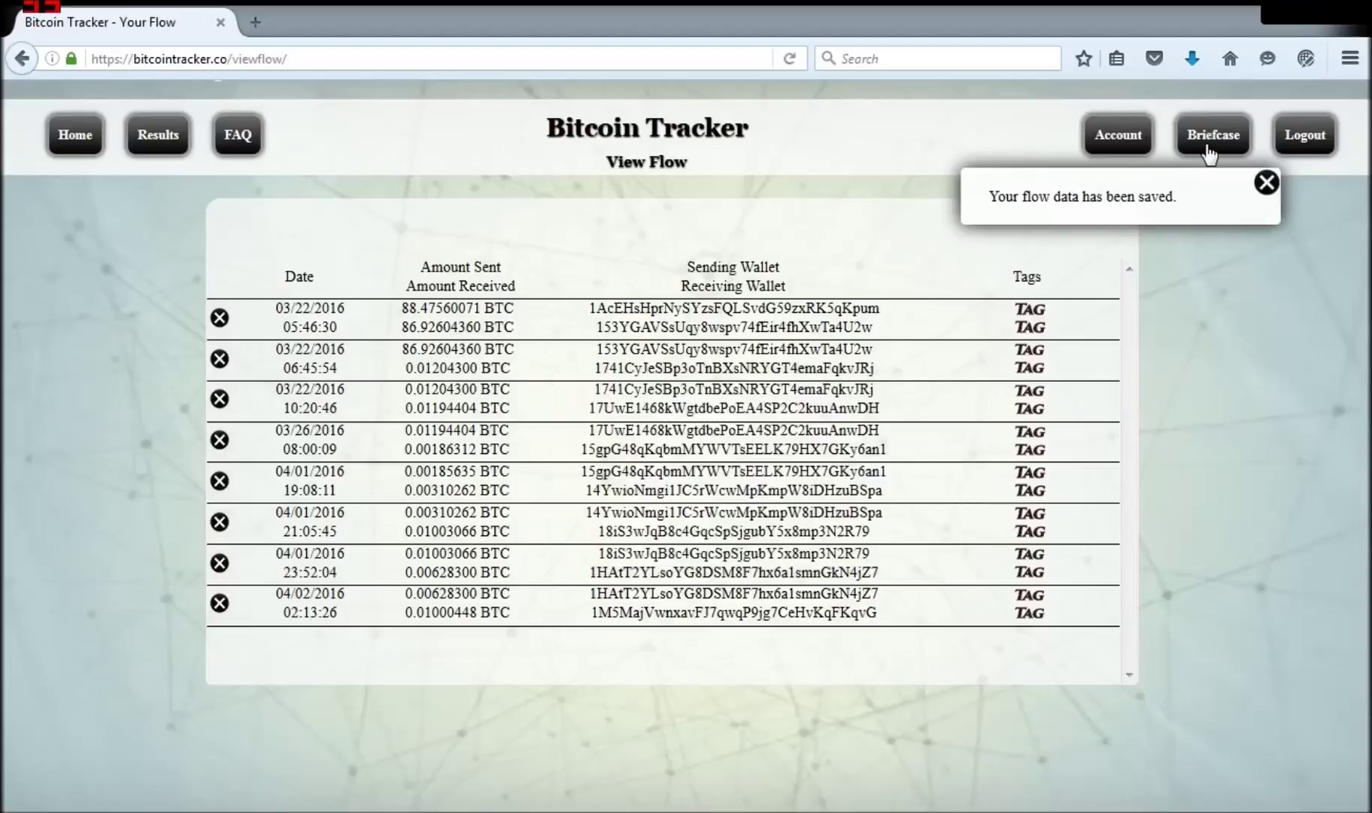
Step: Delete the Bacon and Aces High entries from Saved Wallets, then return to the Briefcase overview
{"action": "mouse_move", "coordinate": [1208, 142]}
{"action": "left_click", "coordinate": [1226, 212]}
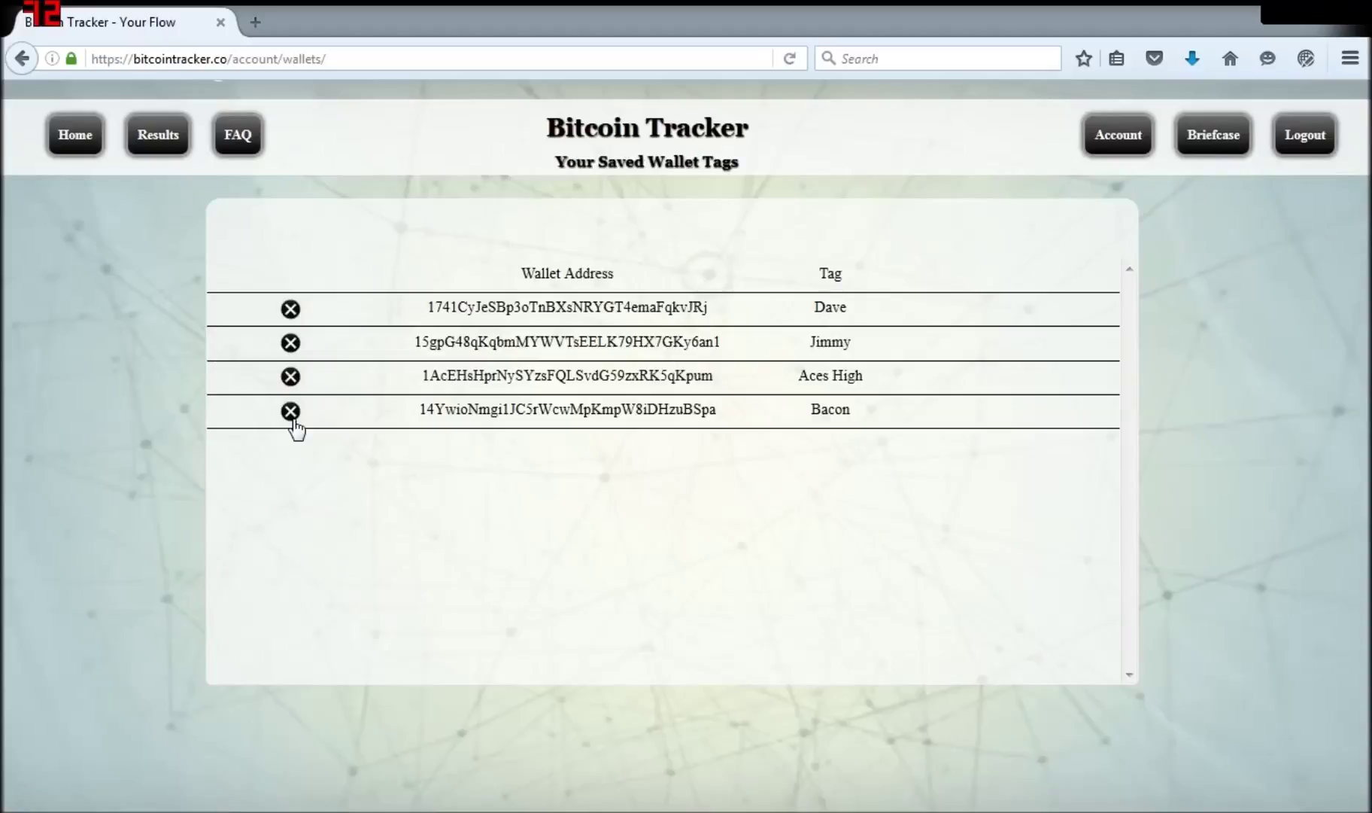
{"action": "left_click", "coordinate": [293, 418]}
{"action": "left_click", "coordinate": [289, 378]}
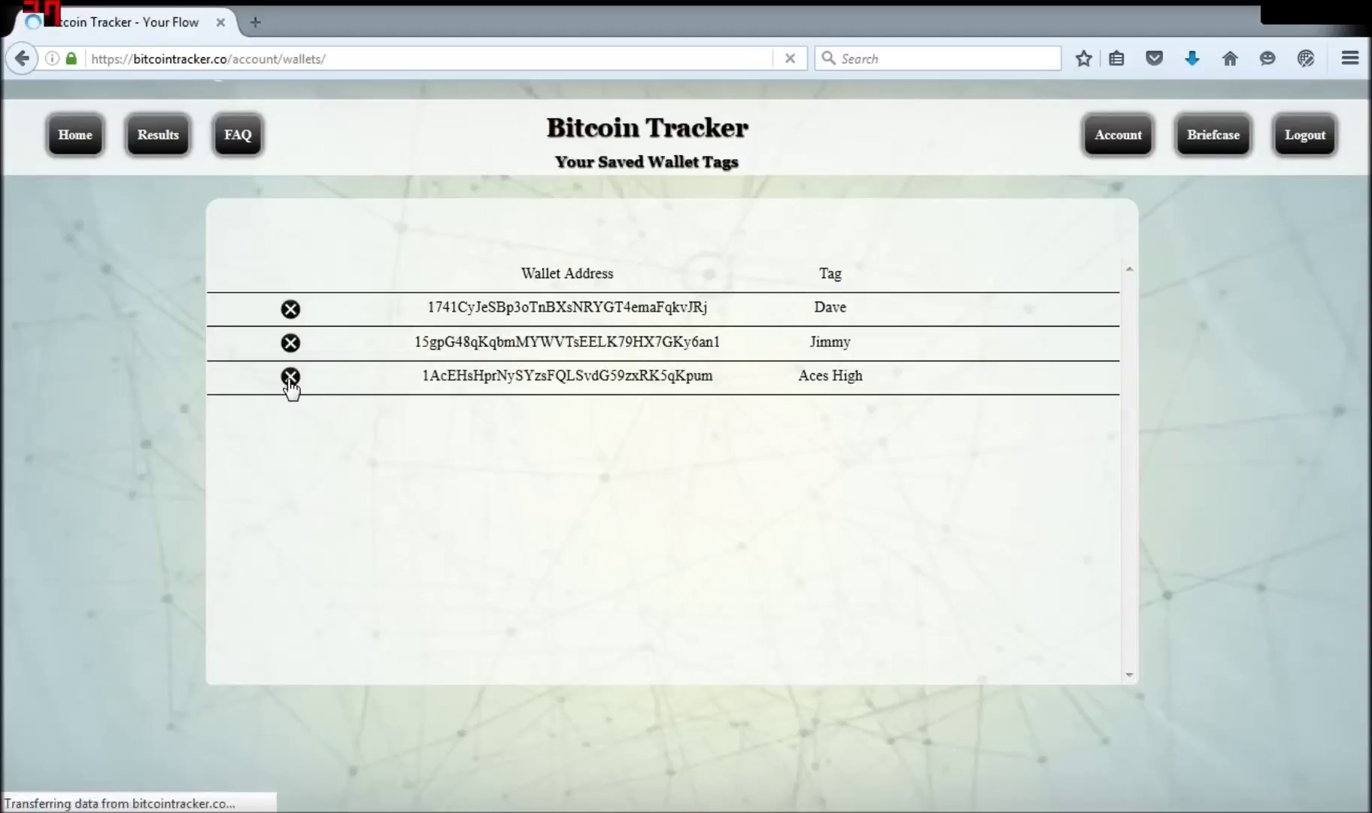
{"action": "left_click", "coordinate": [1215, 138]}
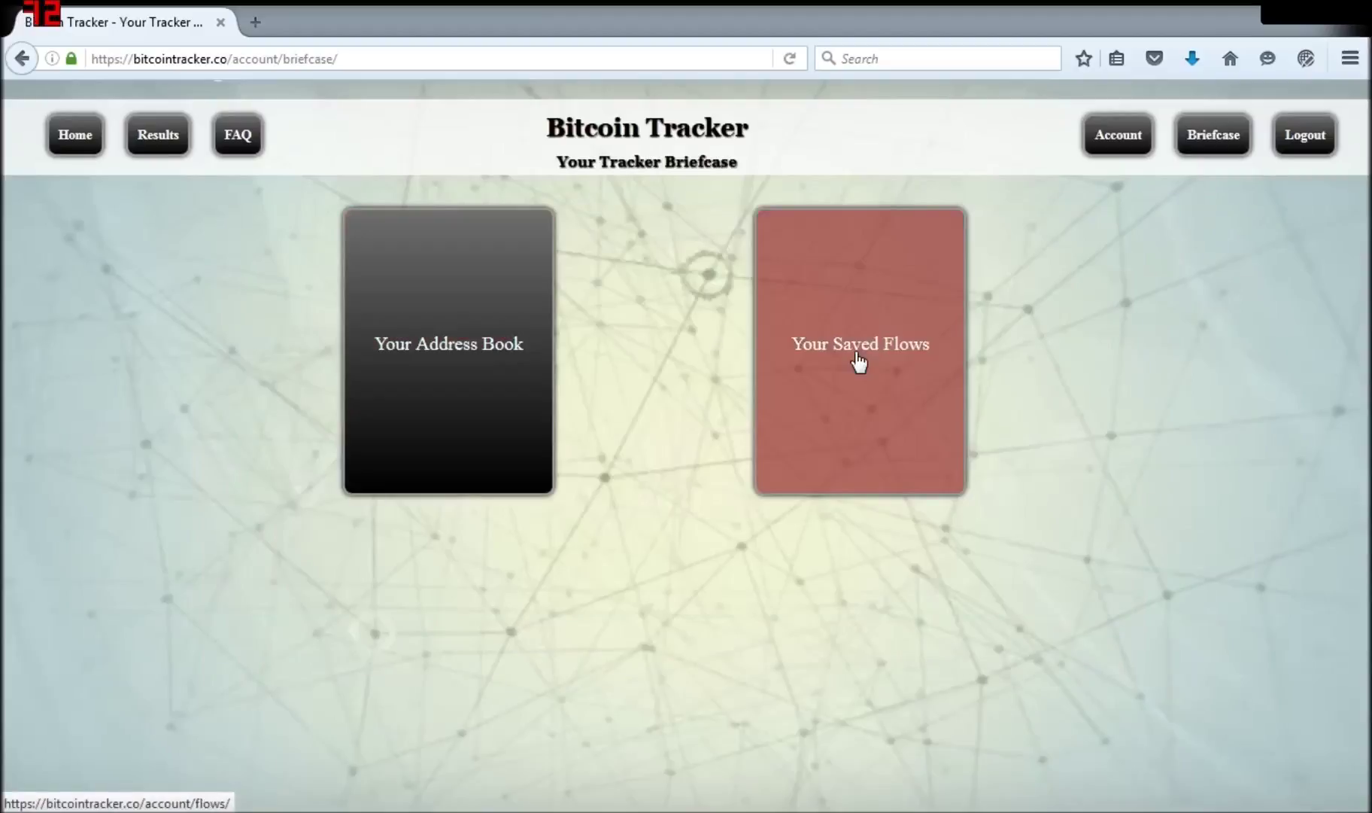
Step: From Your Saved Flows, open the last flow in the tracker, then log out
{"action": "left_click", "coordinate": [859, 360]}
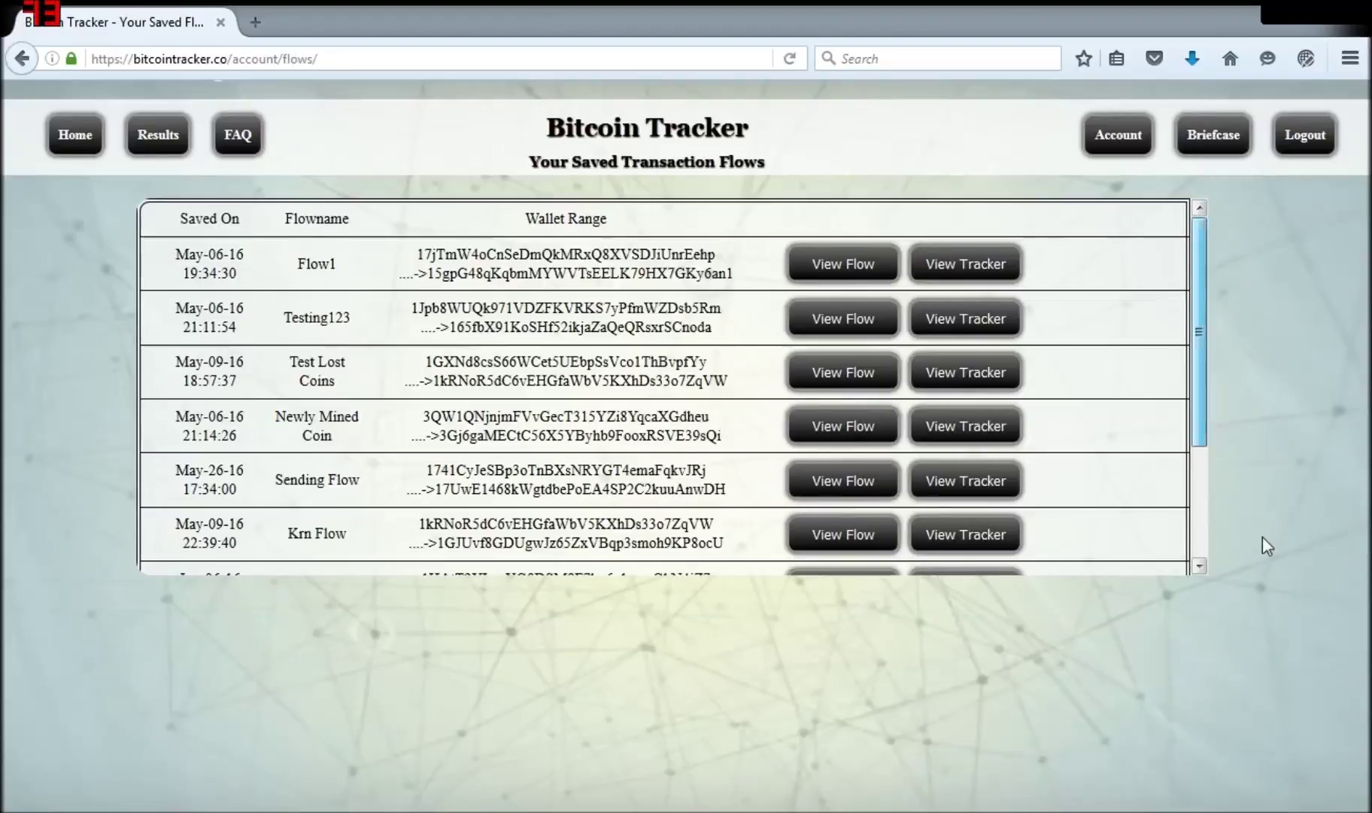
{"action": "scroll", "coordinate": [999, 563], "scroll_direction": "down", "scroll_amount": 3}
{"action": "left_click", "coordinate": [997, 560]}
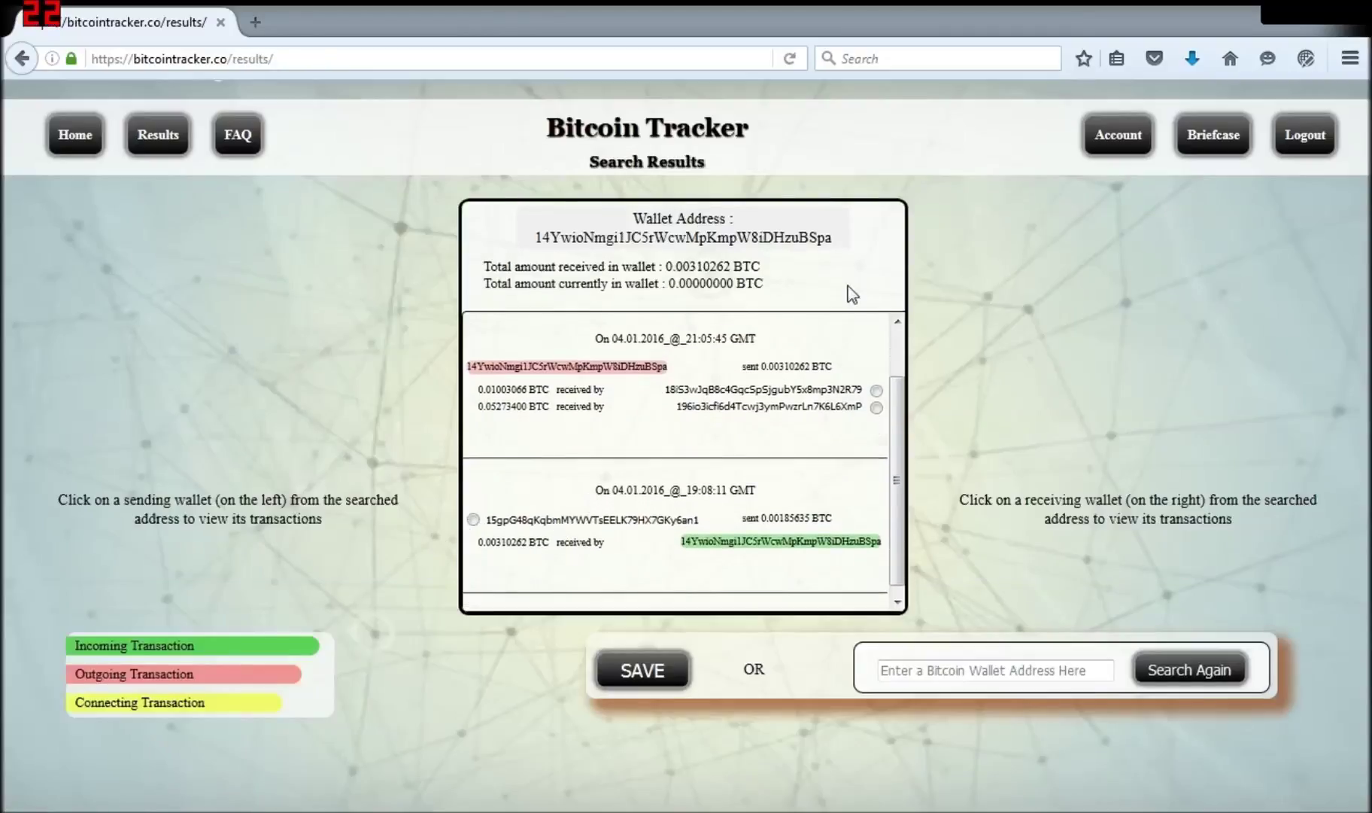
{"action": "left_click", "coordinate": [1306, 134]}
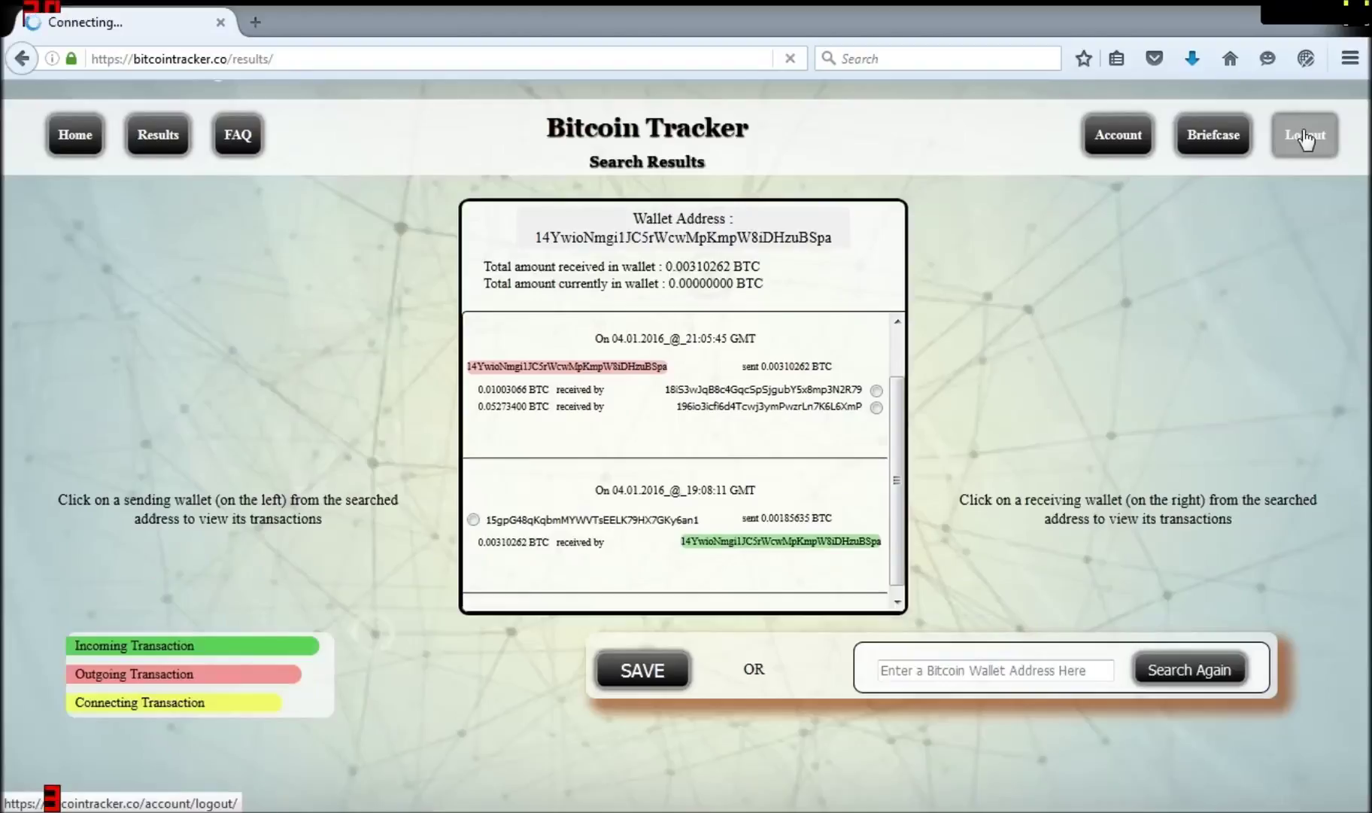